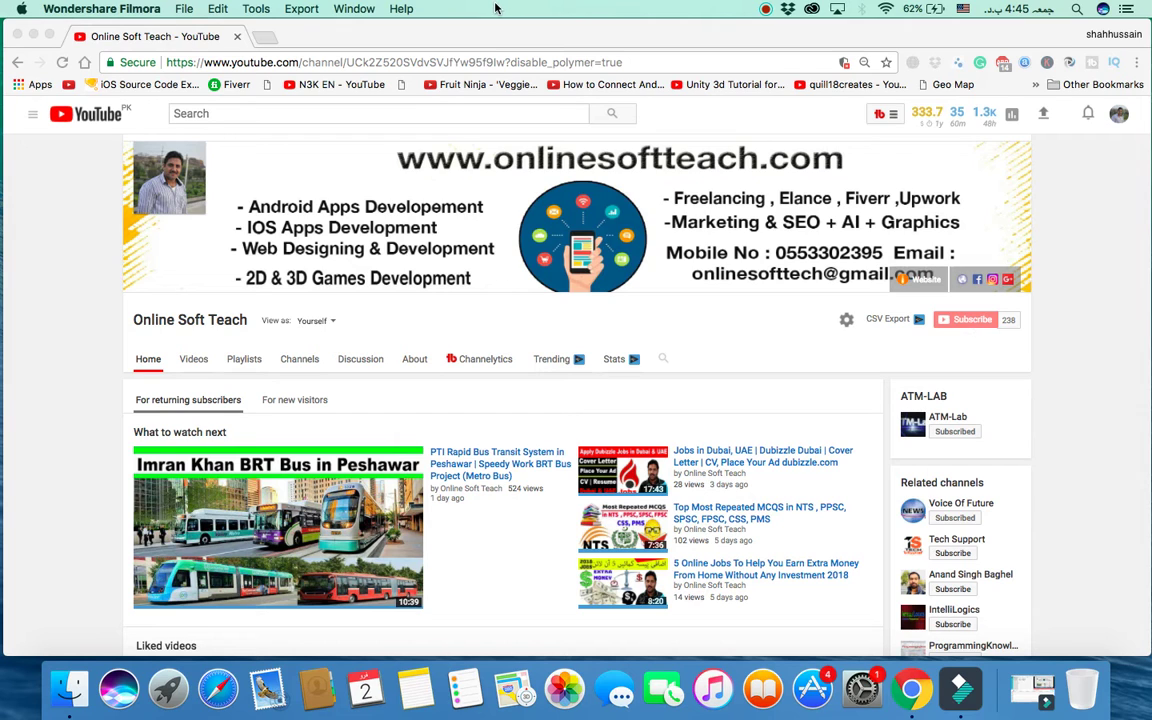
Open google.com in a new tab and search for hosterpk.
click(266, 37)
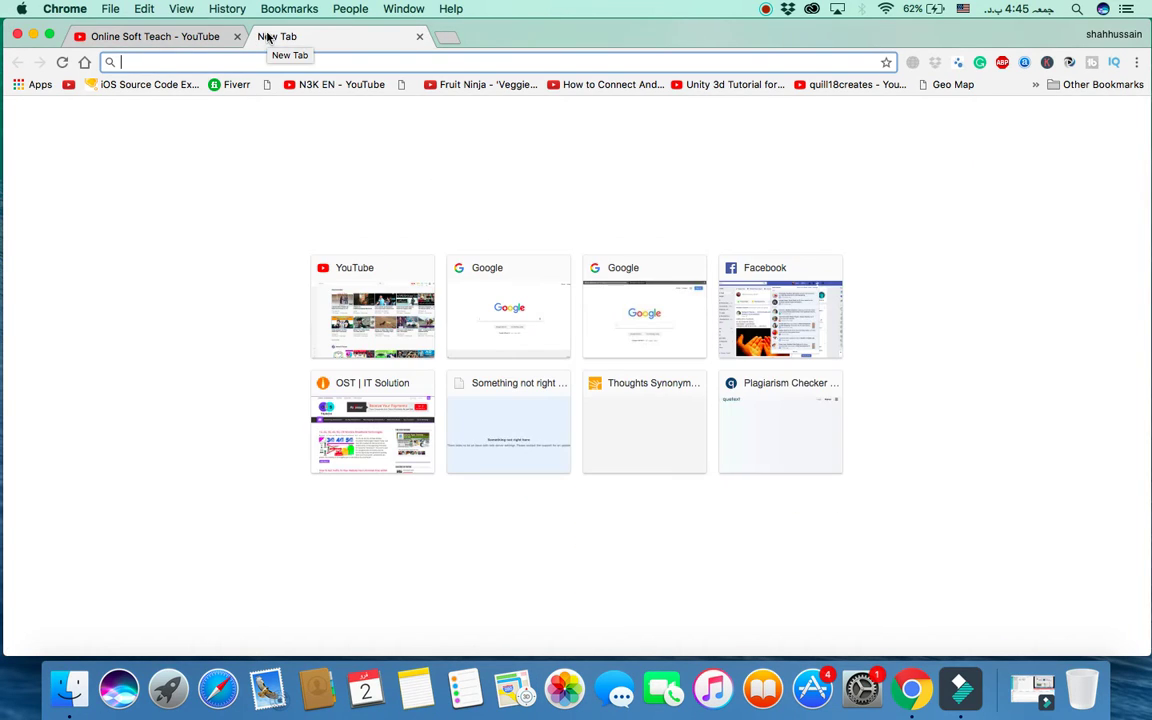
text(google.com)
key(Return)
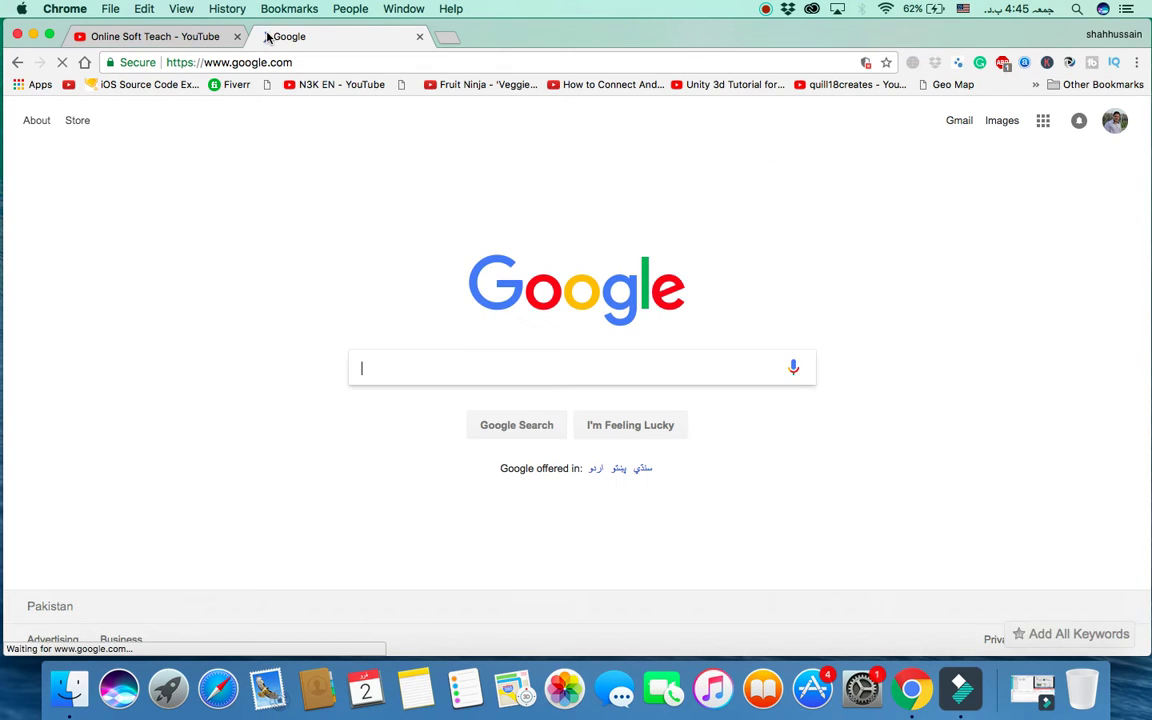
text(hos)
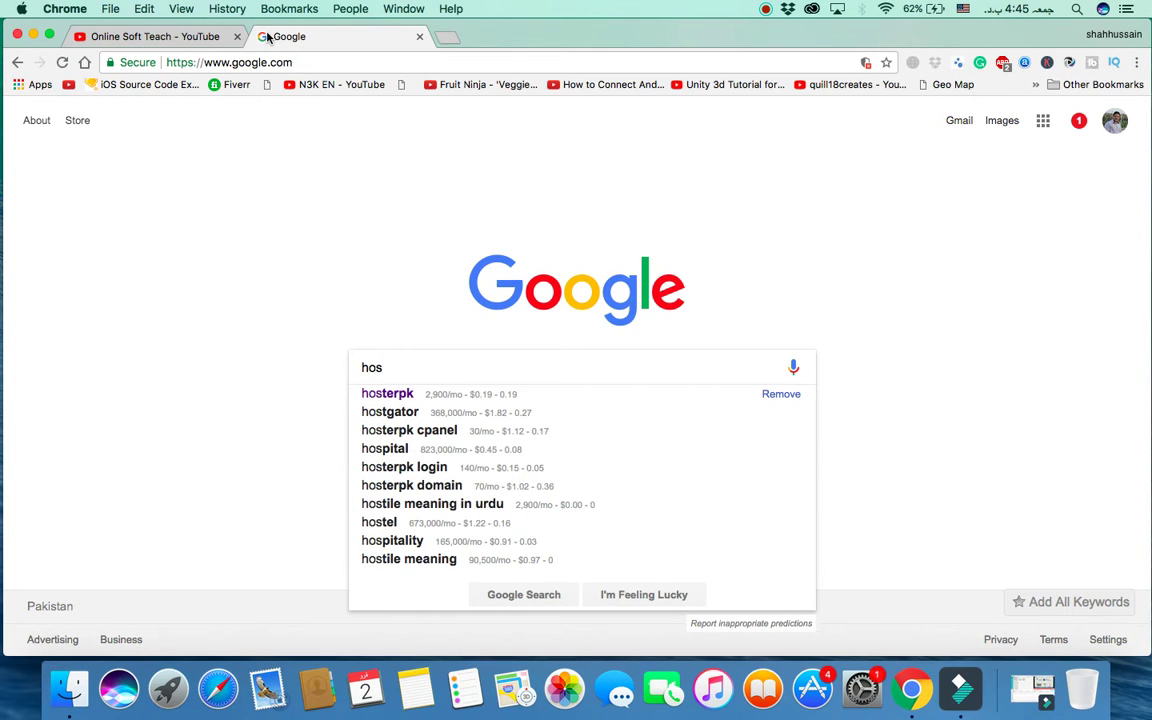
key(Down)
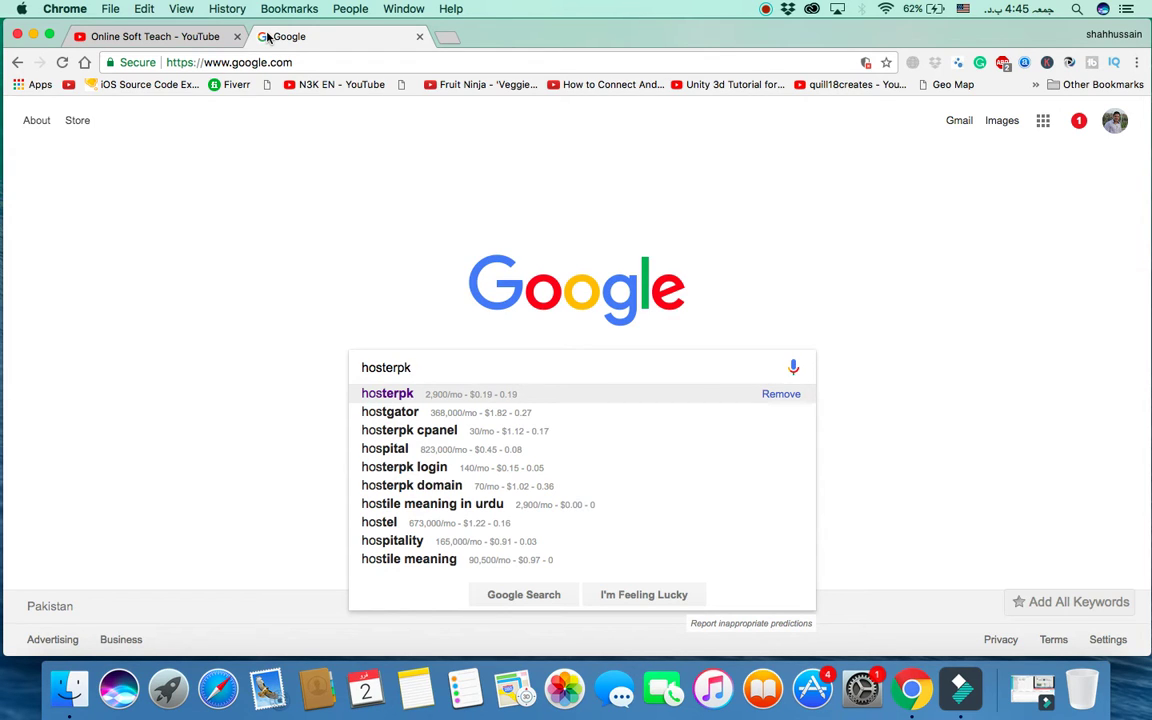
key(Return)
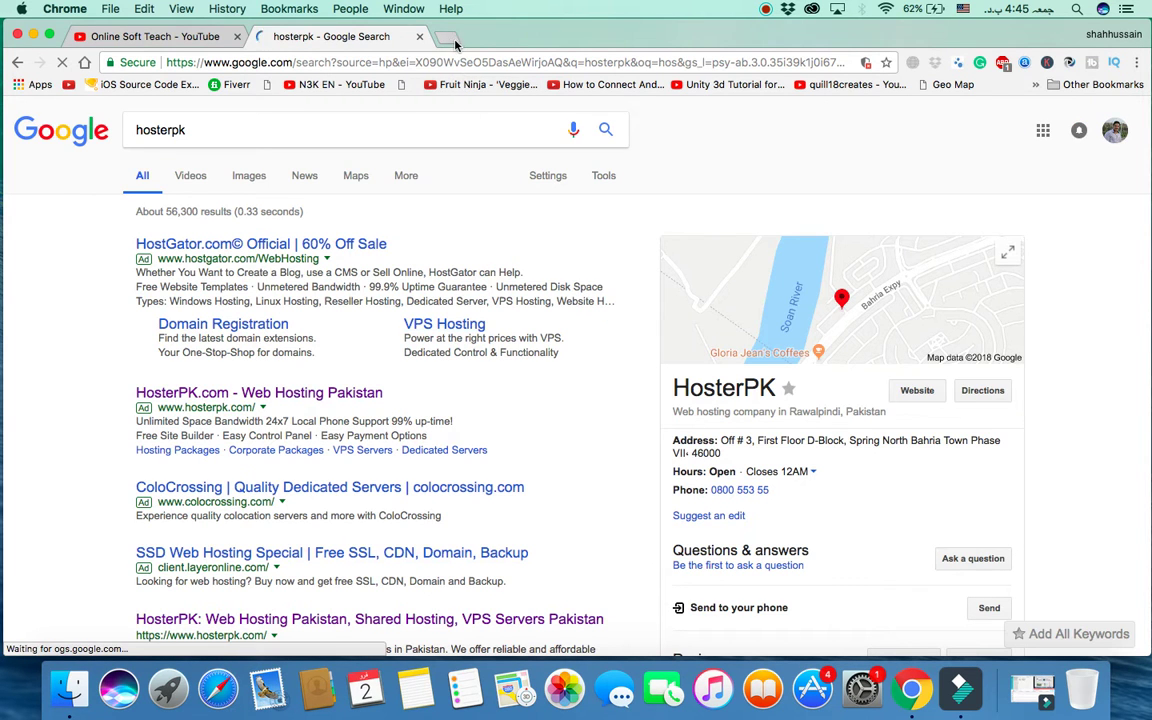
Open onlinesoftteach.com in a separate tab, look through its home page as an example website, and close that tab.
click(450, 37)
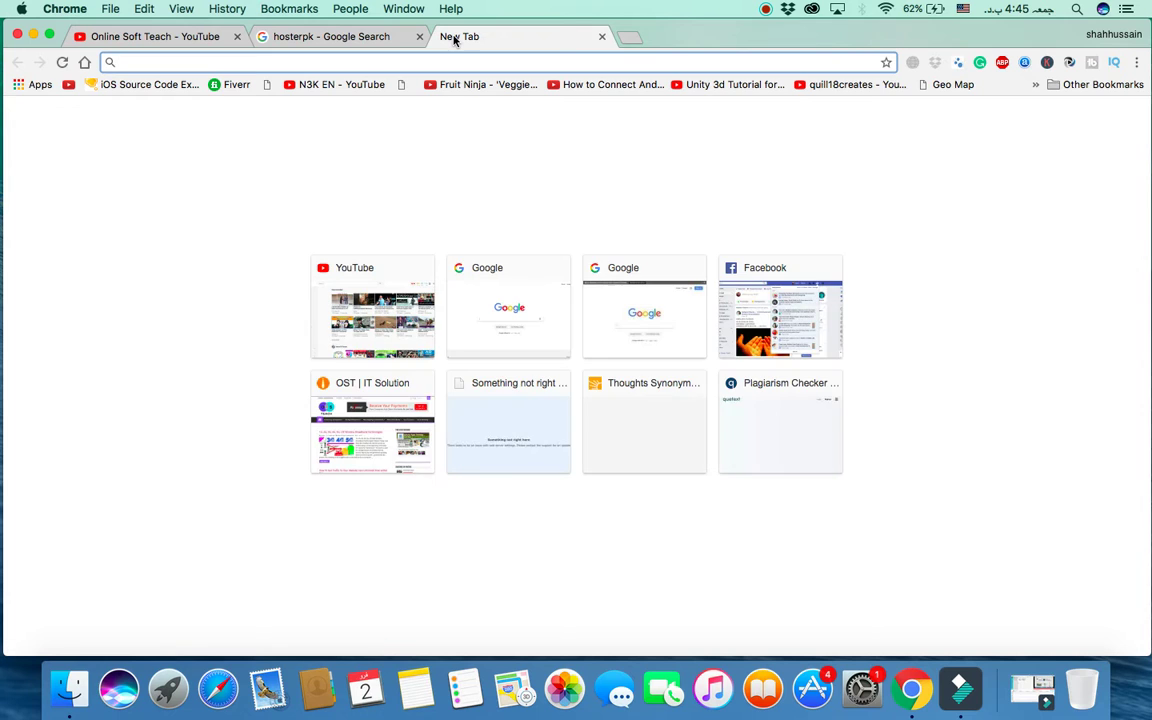
text(onlinesoftteach.com)
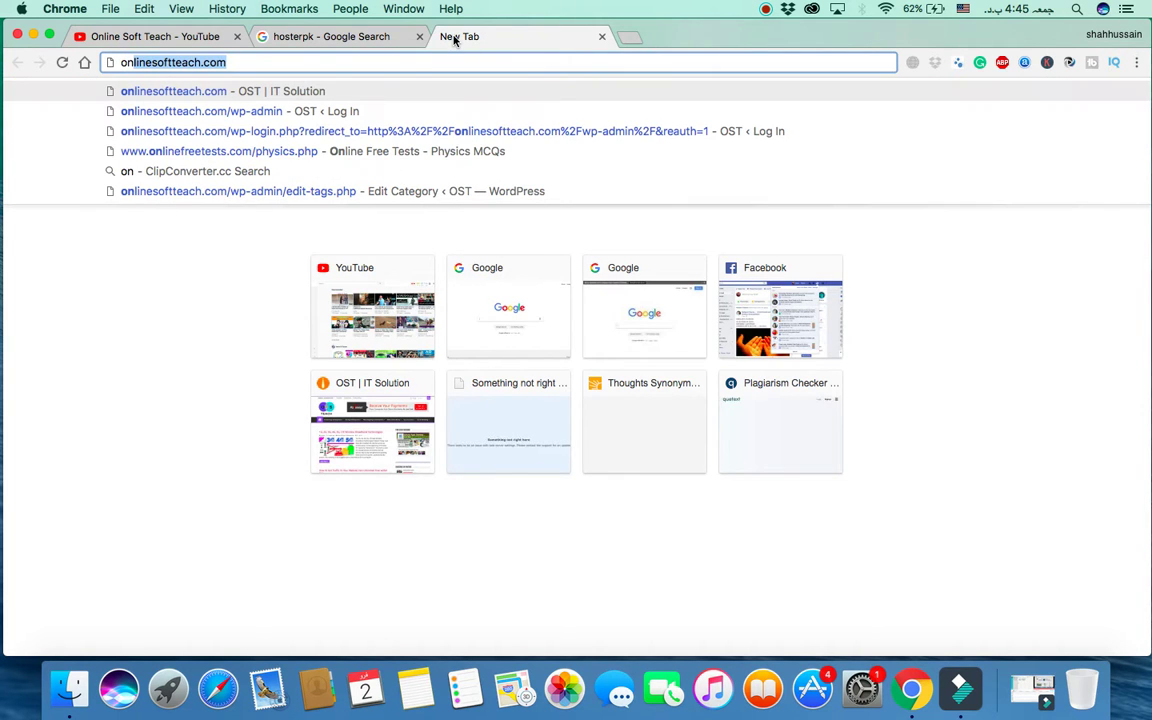
key(Return)
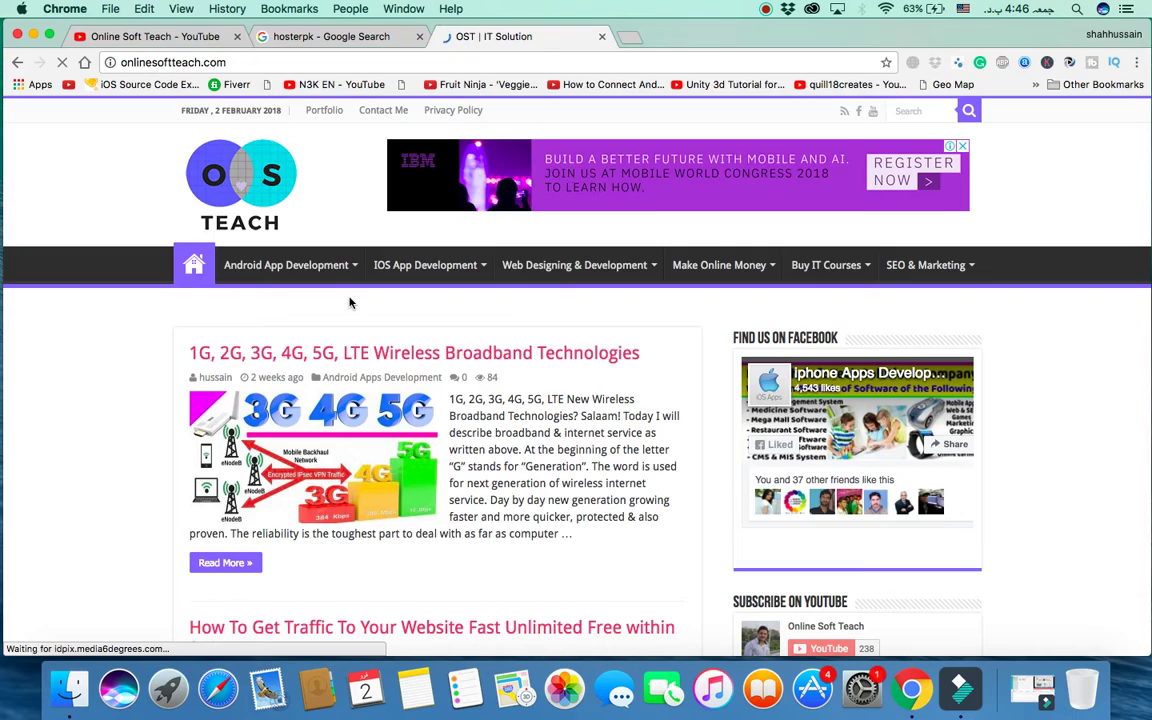
scroll(355, 305, down, 5)
scroll(518, 437, down, 10)
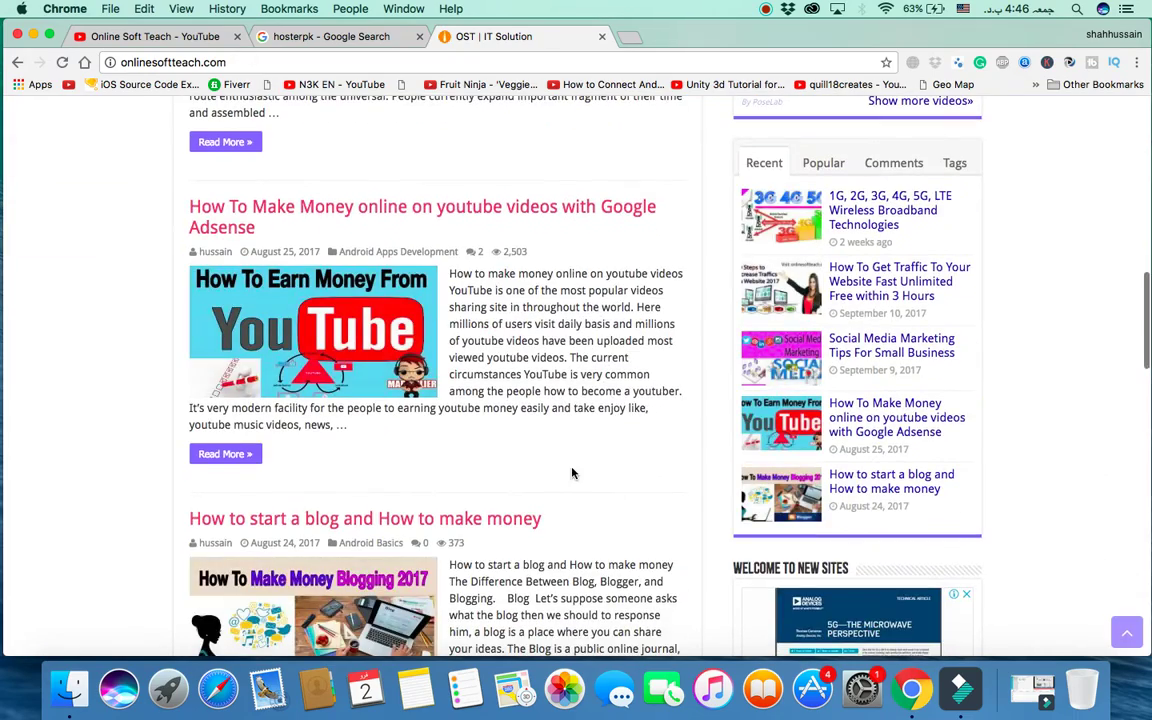
scroll(572, 473, down, 5)
scroll(572, 473, down, 2)
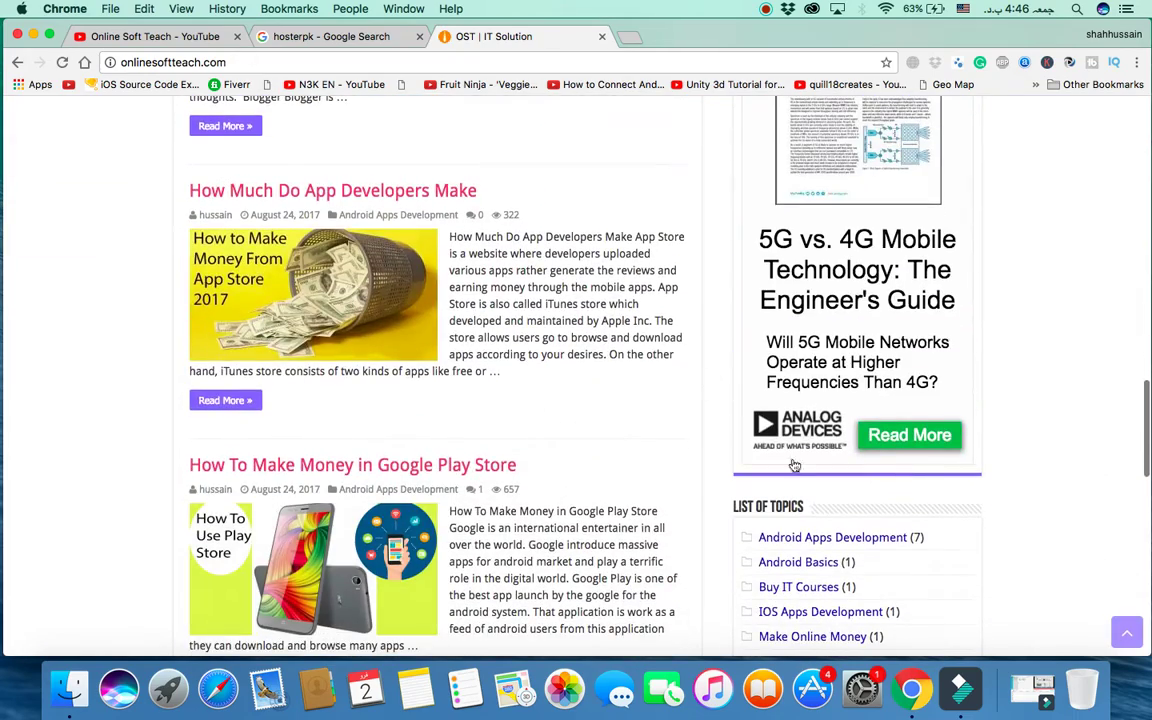
scroll(507, 252, up, 20)
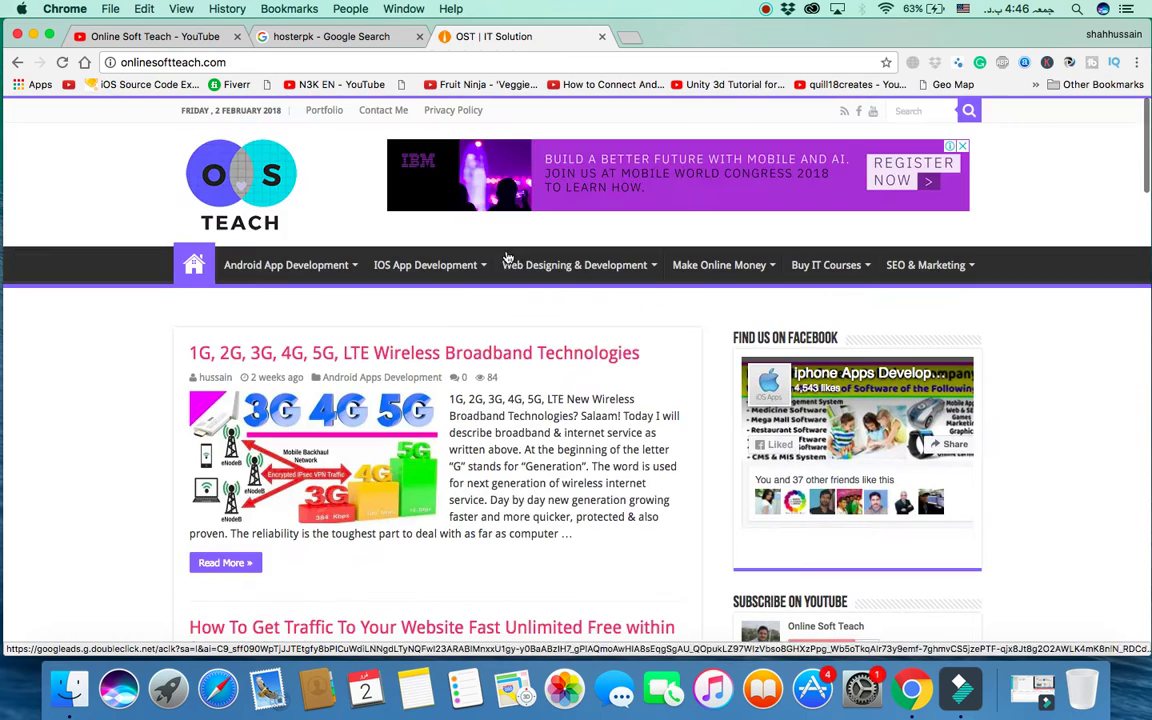
click(602, 36)
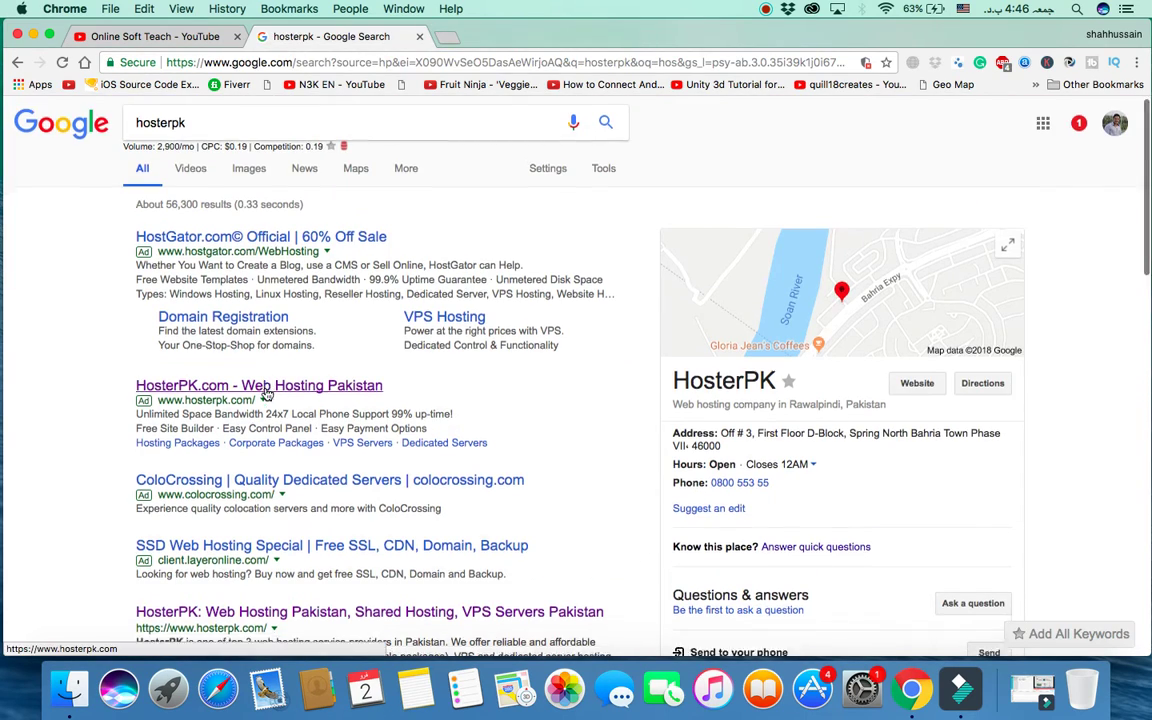
Open the HosterPK website from its non-ad search result and bring up its hosting plans.
scroll(280, 458, down, 3)
click(265, 470)
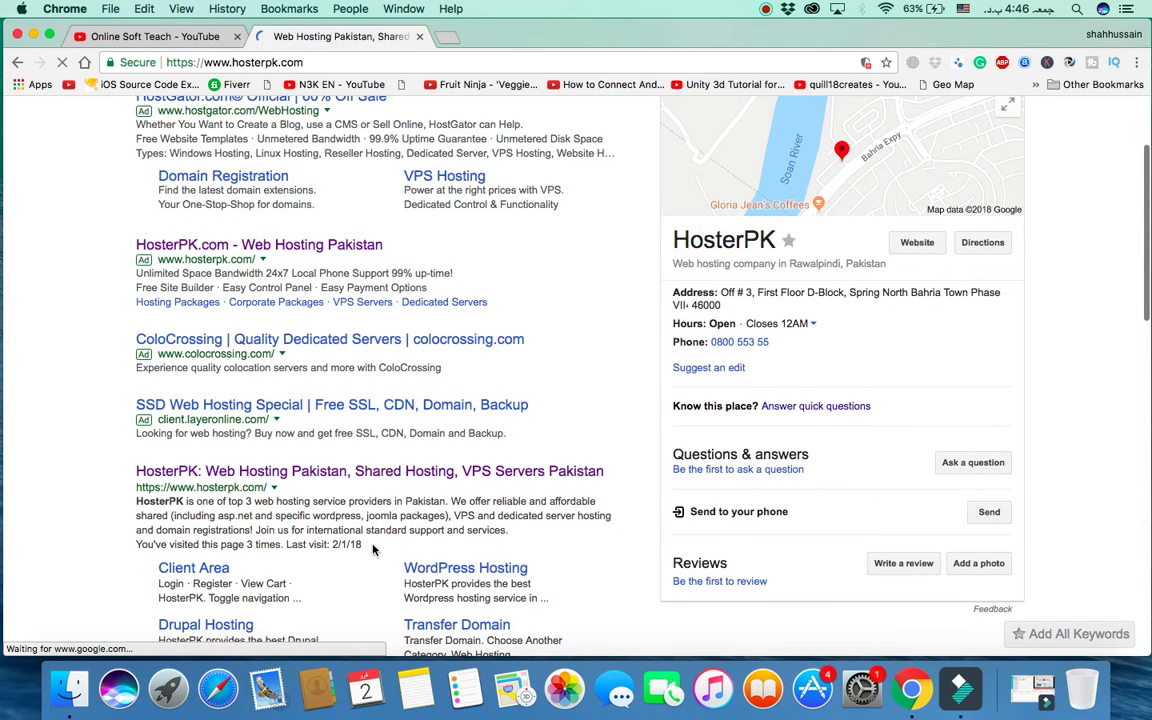
scroll(463, 509, down, 1)
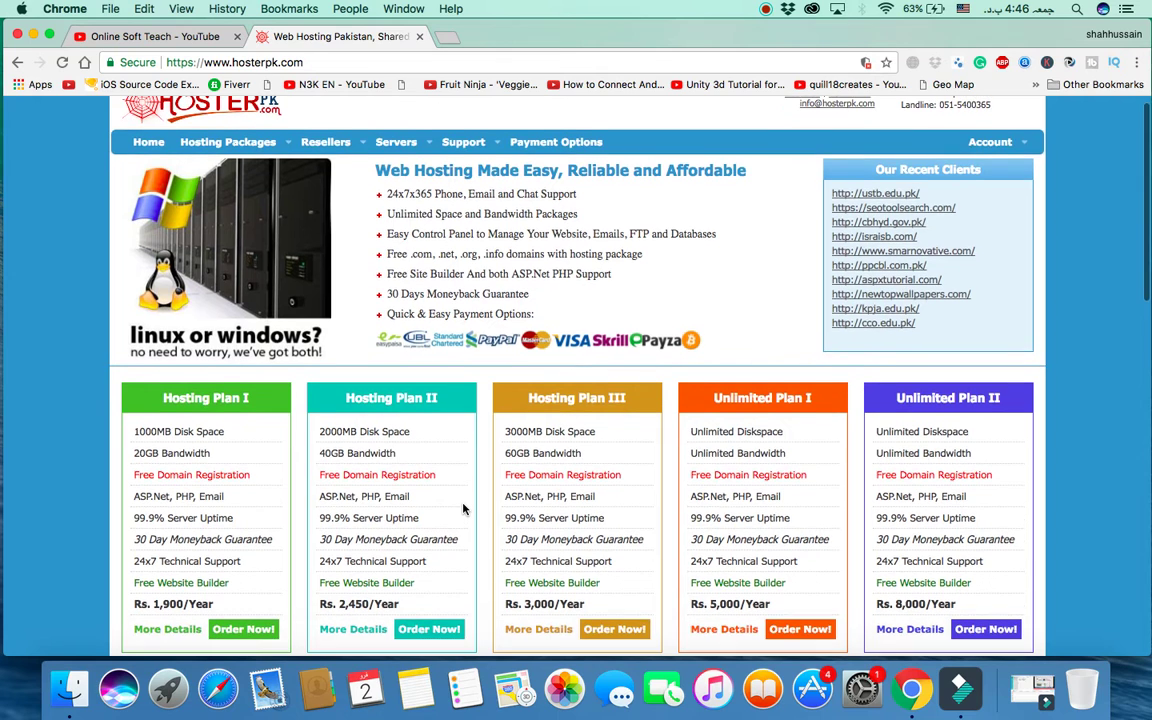
scroll(463, 509, up, 1)
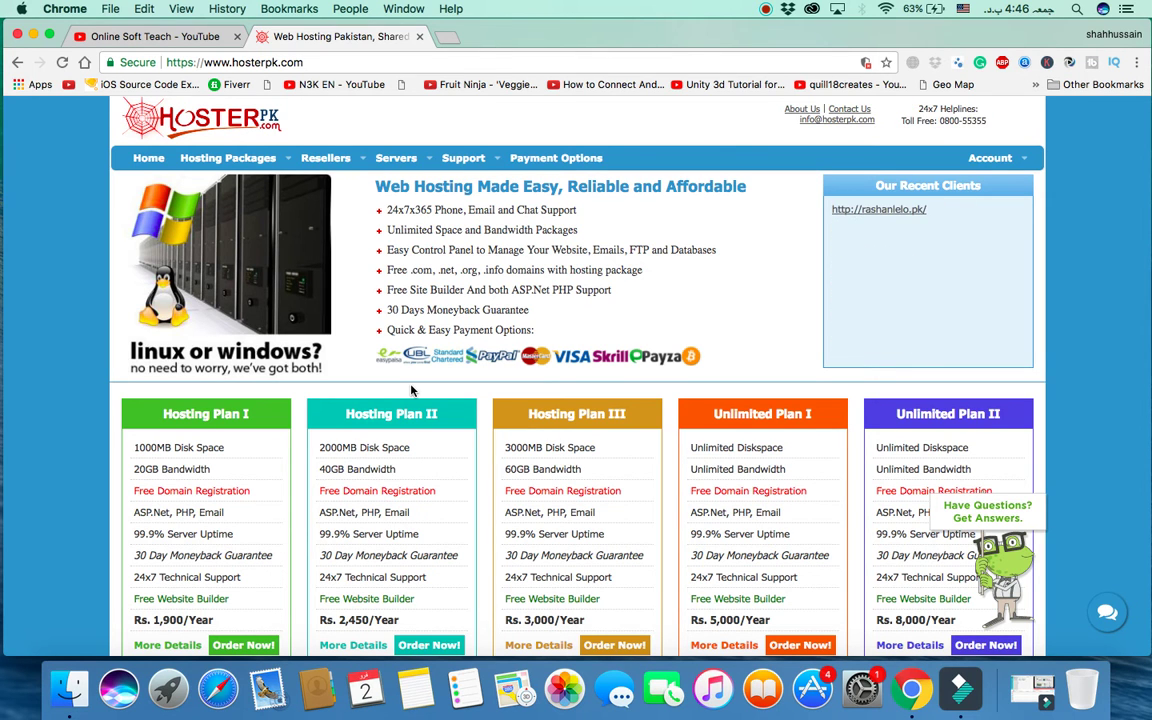
scroll(535, 450, down, 5)
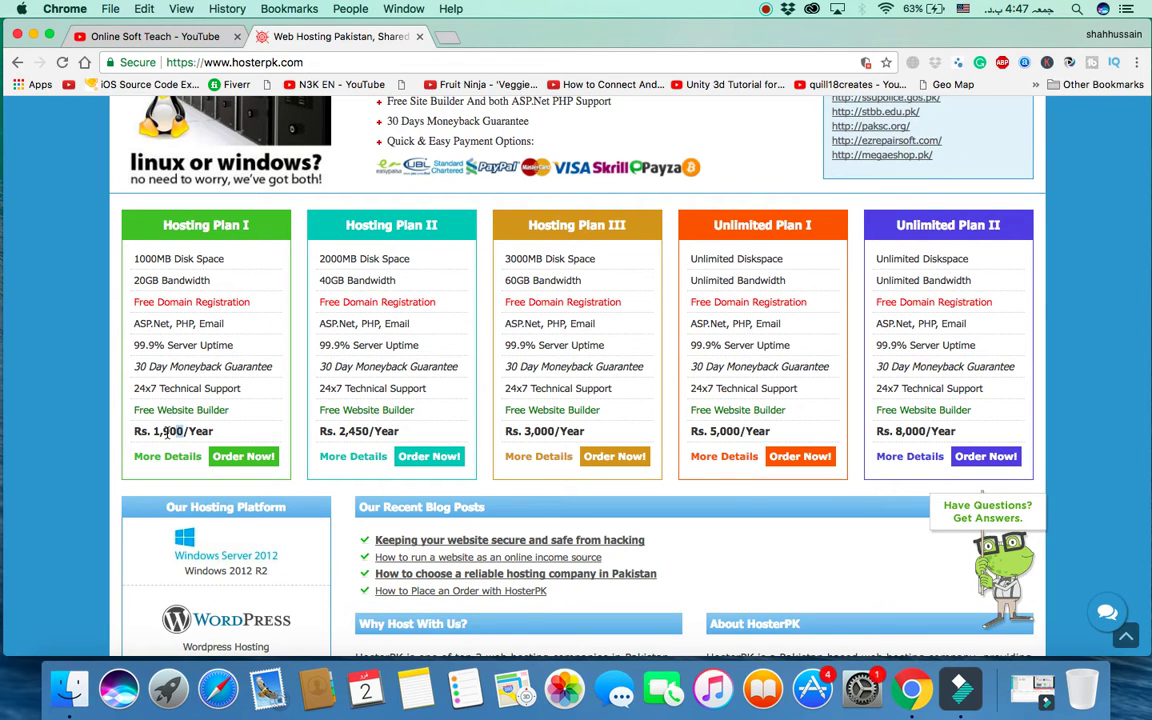
Examine Hosting Plan I's yearly price, disk space, bandwidth and free domain registration.
drag(183, 432, 152, 431)
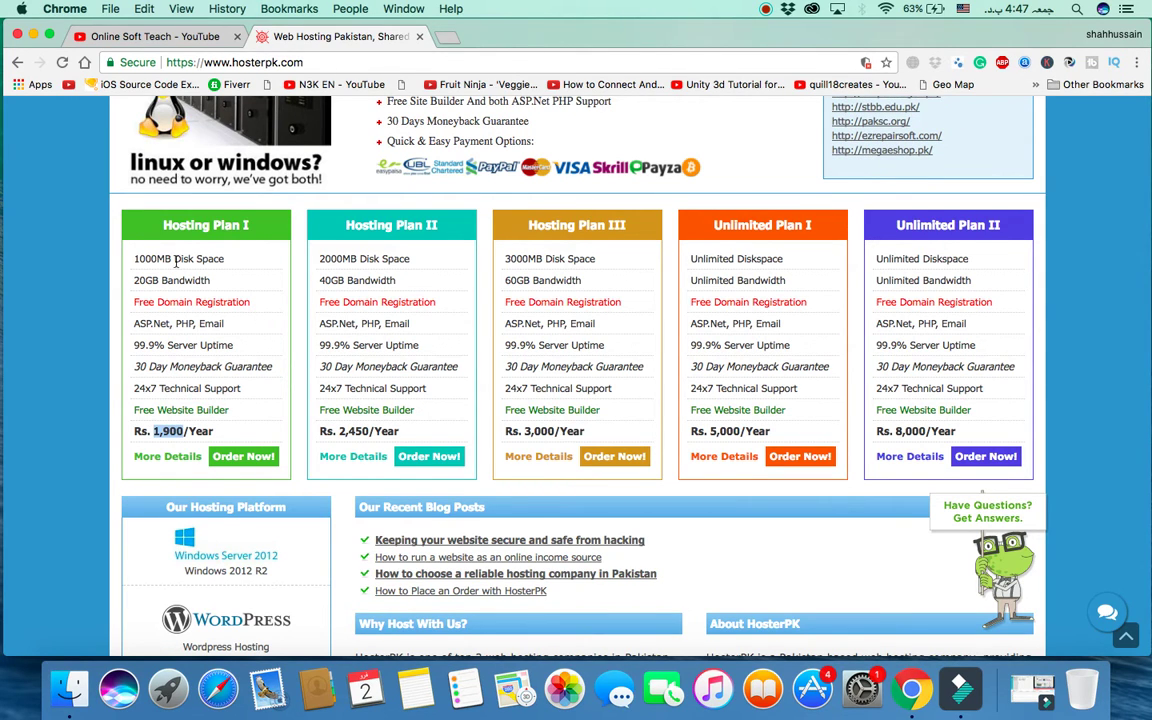
drag(173, 258, 128, 258)
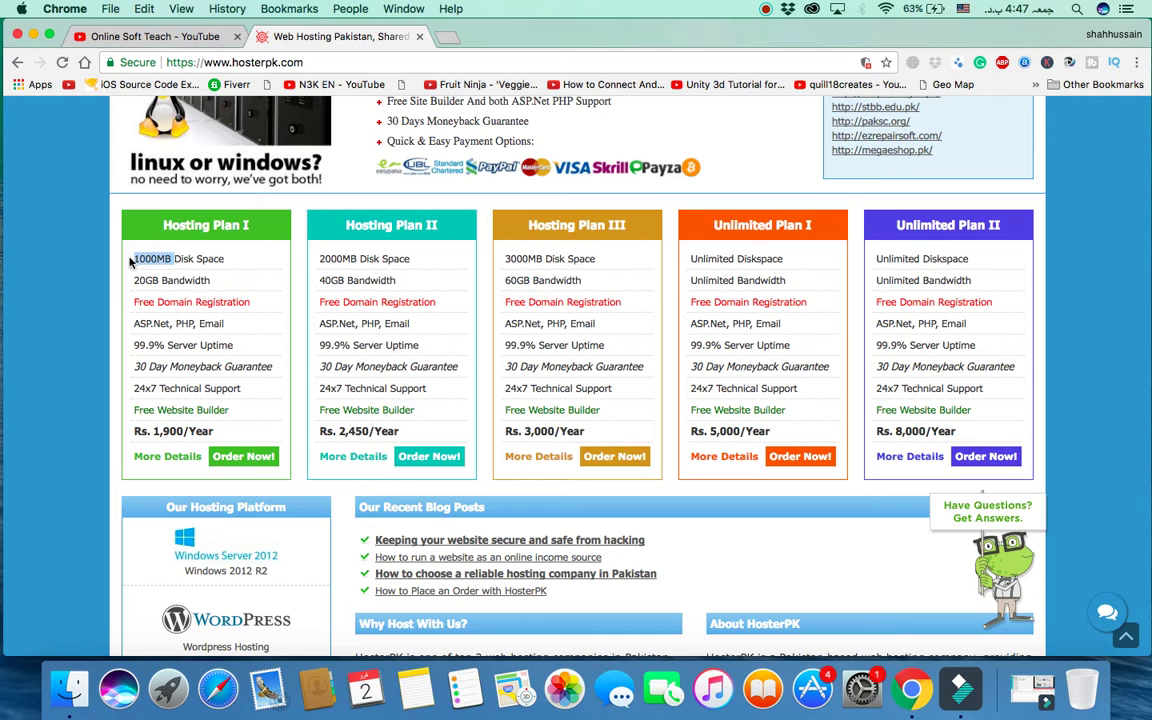
double_click(210, 258)
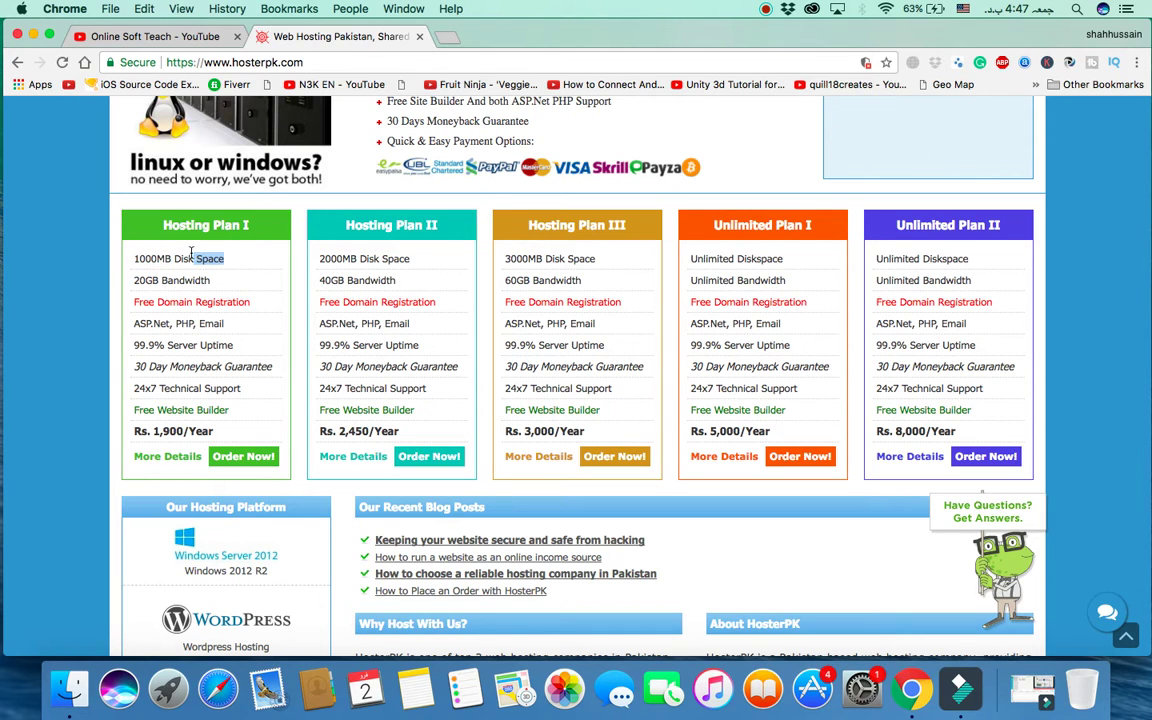
double_click(138, 280)
drag(212, 281, 184, 281)
drag(252, 303, 137, 305)
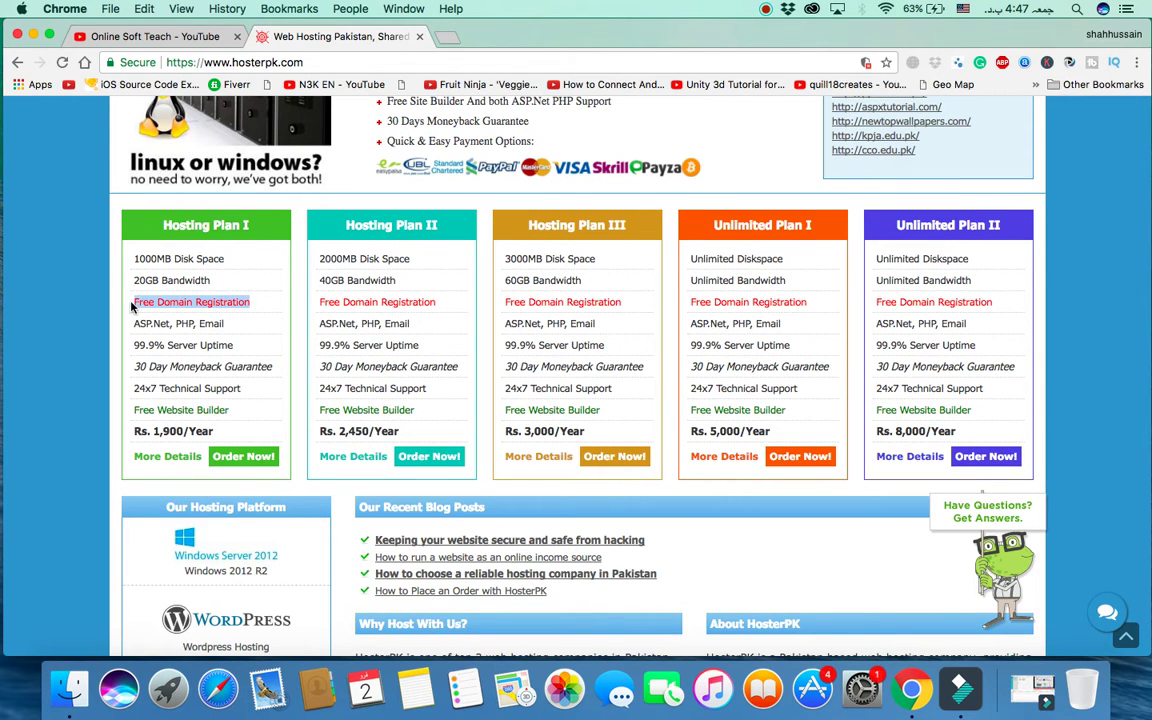
click(259, 313)
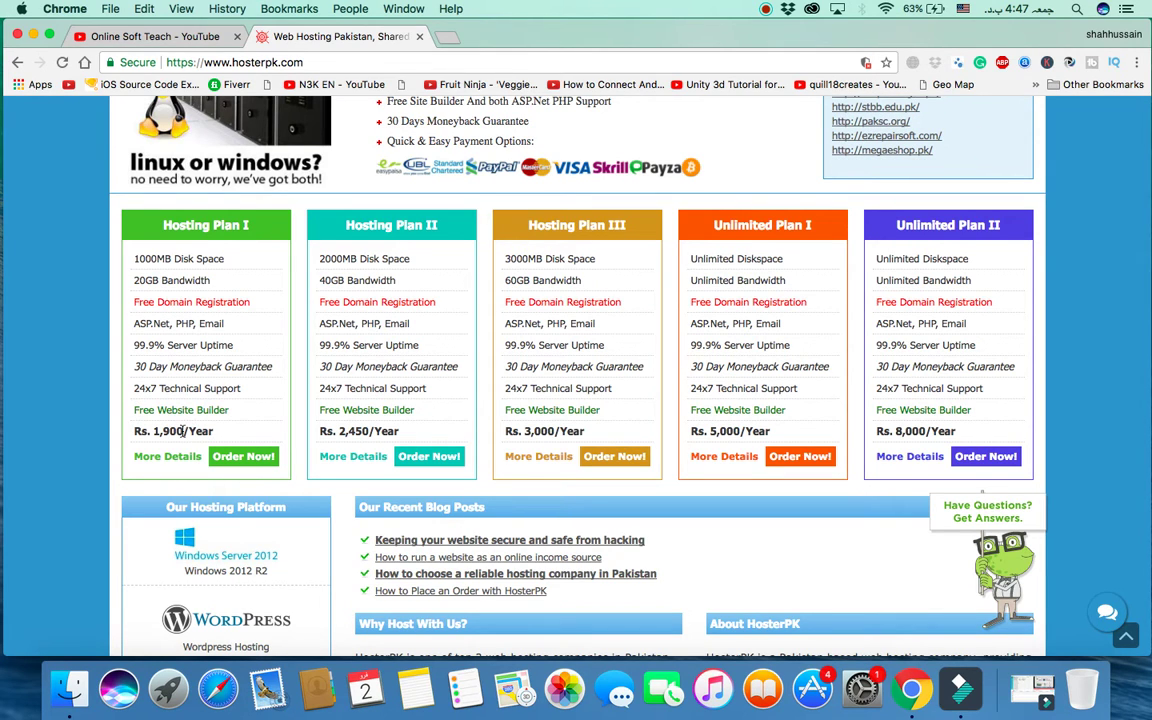
drag(181, 431, 151, 431)
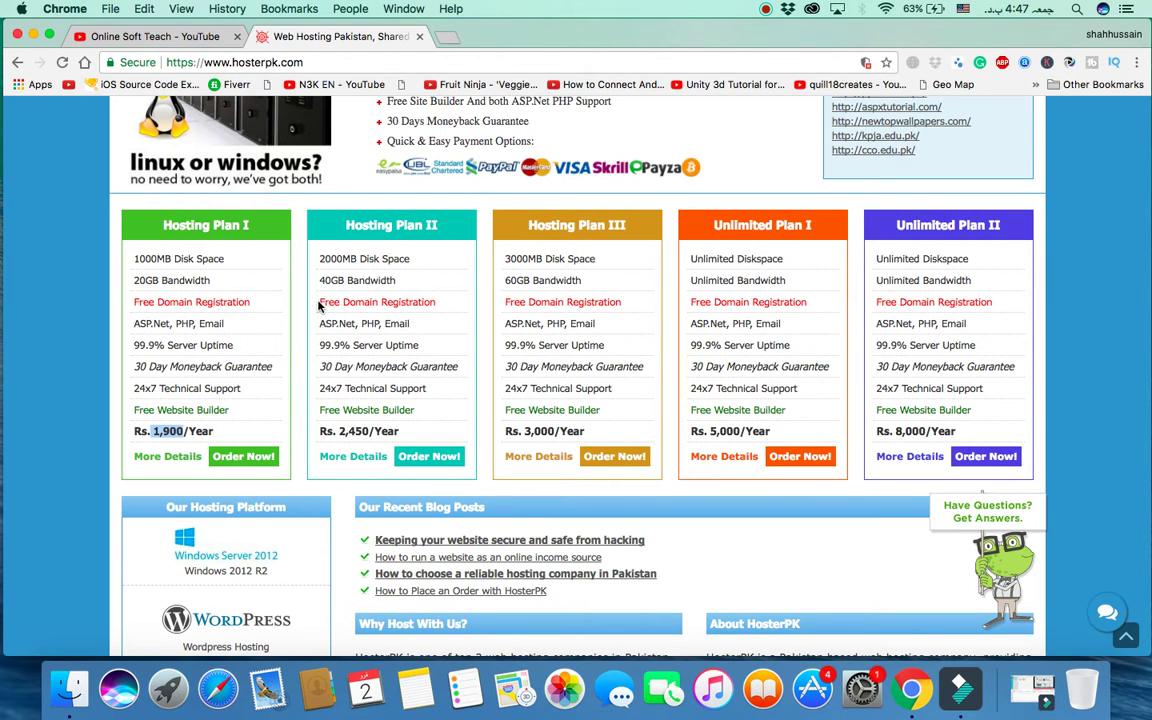
Compare Hosting Plan II's features and price with the yearly prices of the higher plans, and check the accepted payment options.
drag(319, 302, 445, 305)
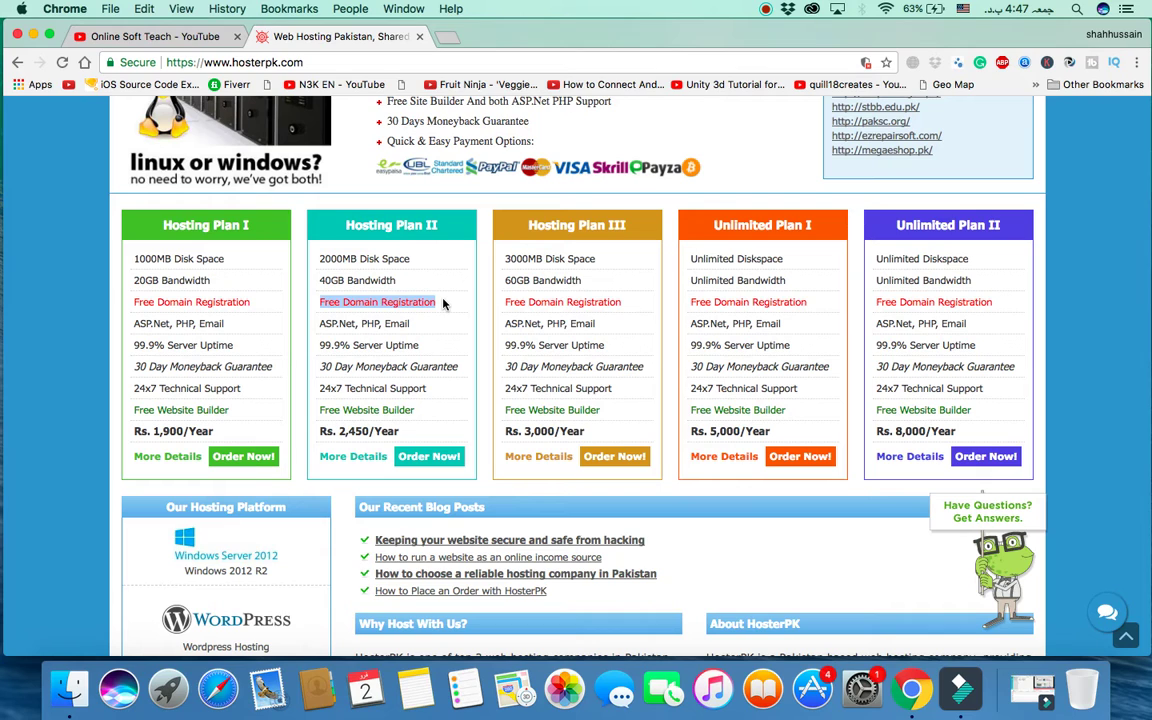
click(333, 284)
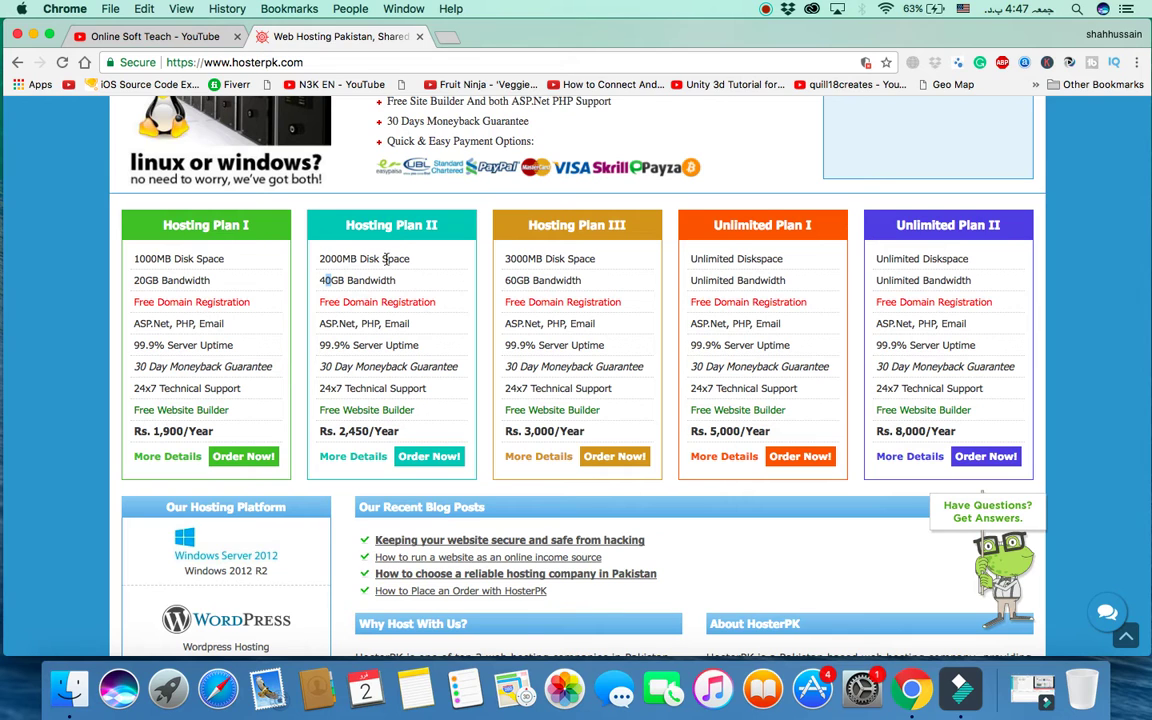
drag(409, 258, 323, 258)
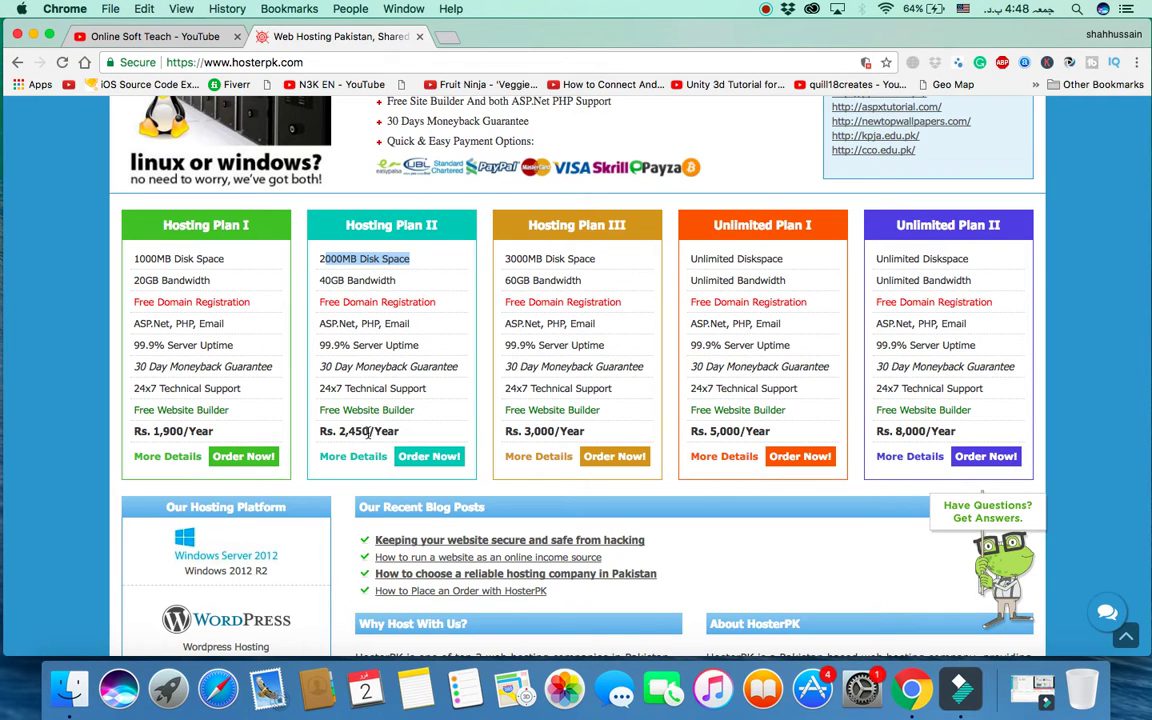
drag(369, 432, 397, 430)
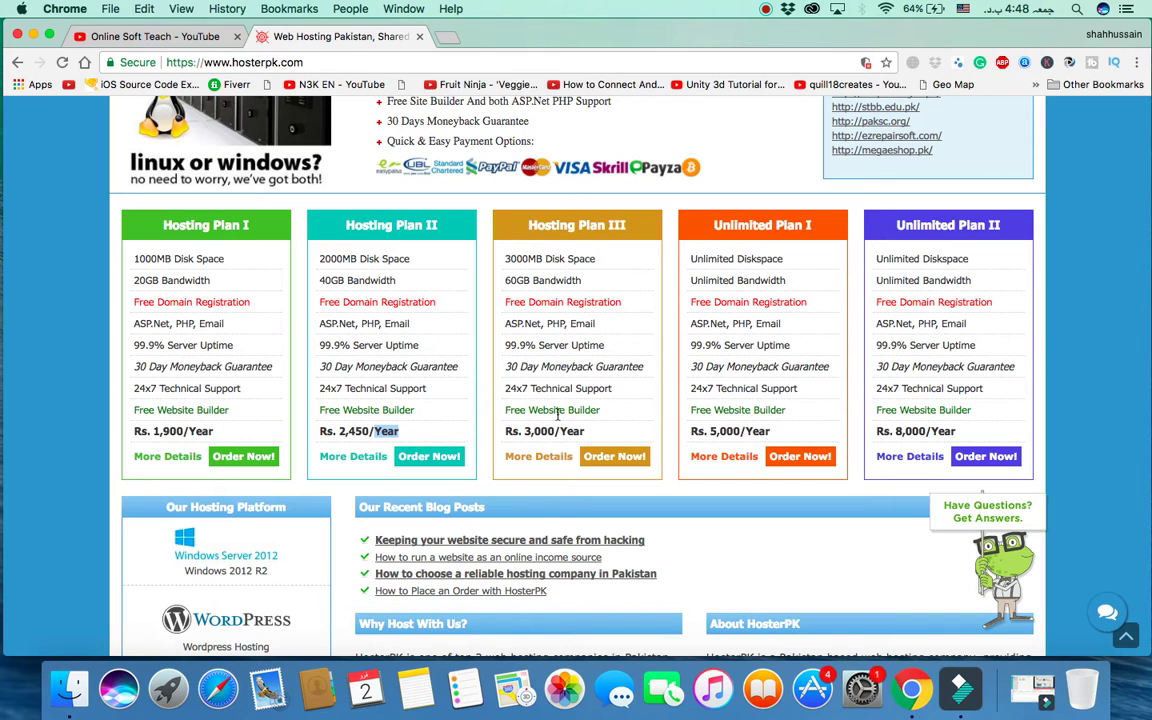
double_click(524, 431)
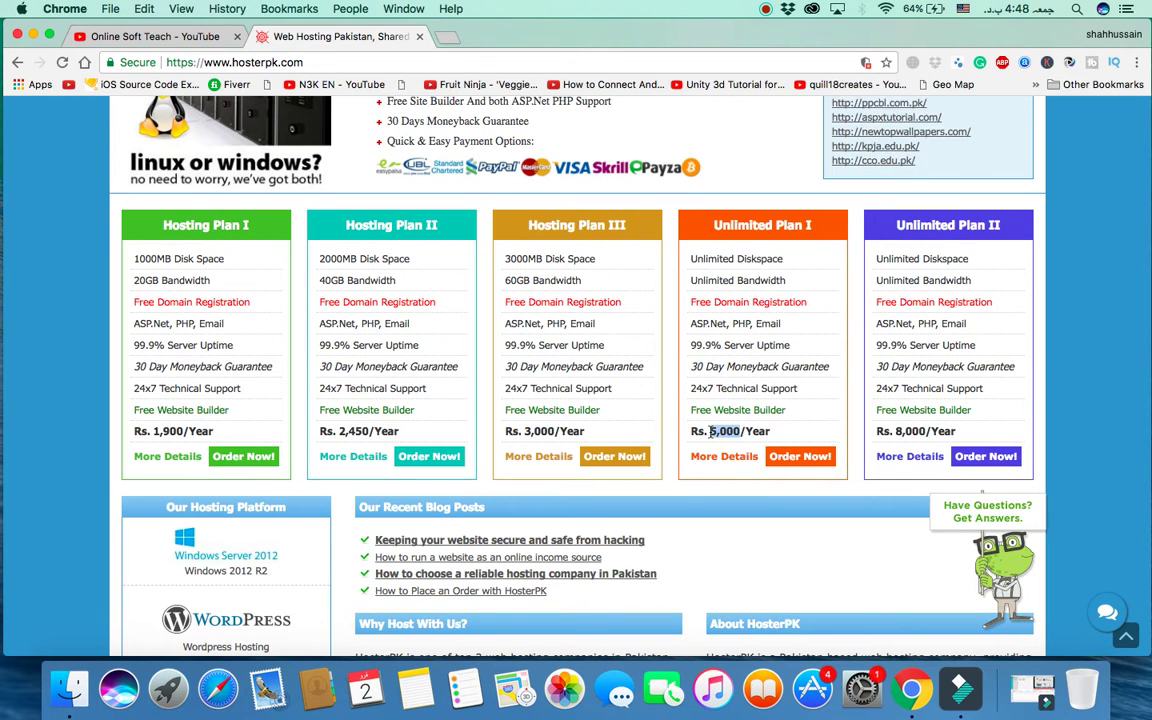
drag(740, 431, 710, 431)
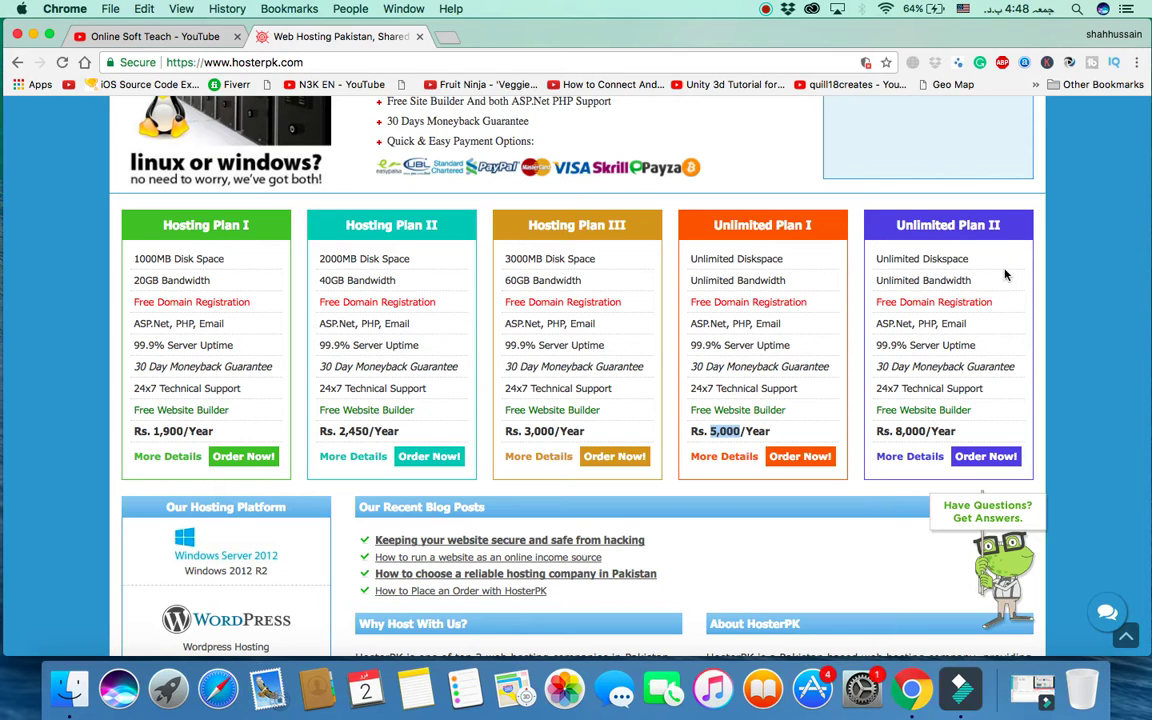
drag(927, 431, 893, 429)
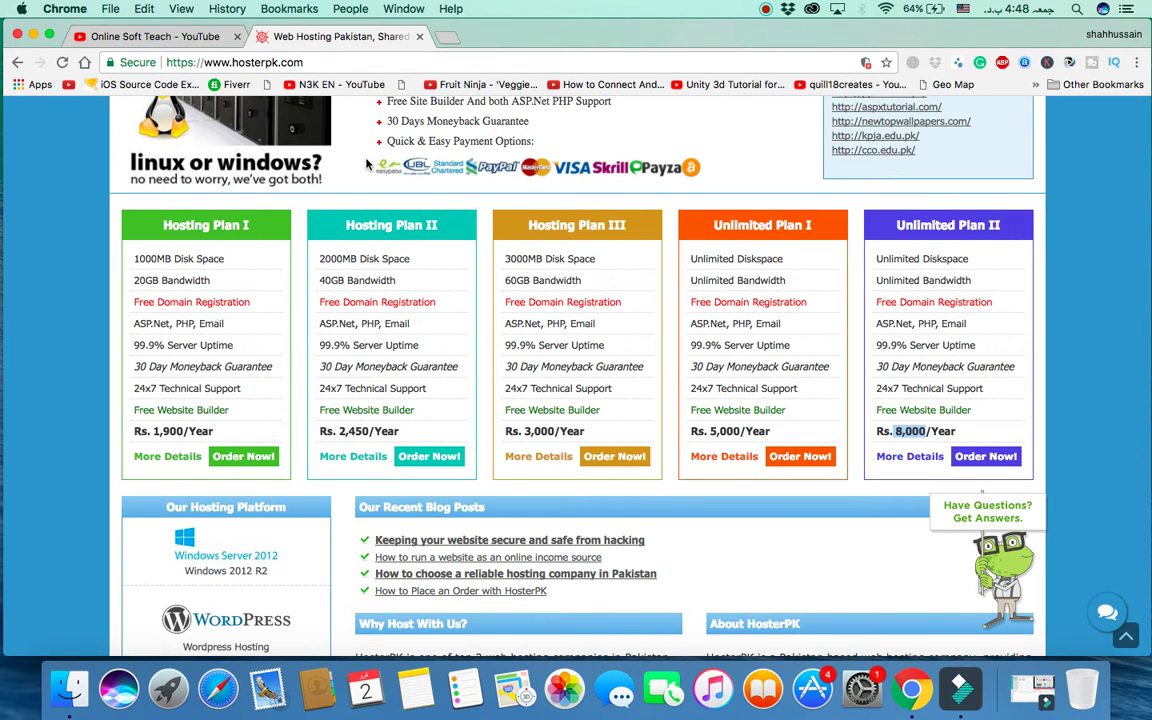
click(467, 163)
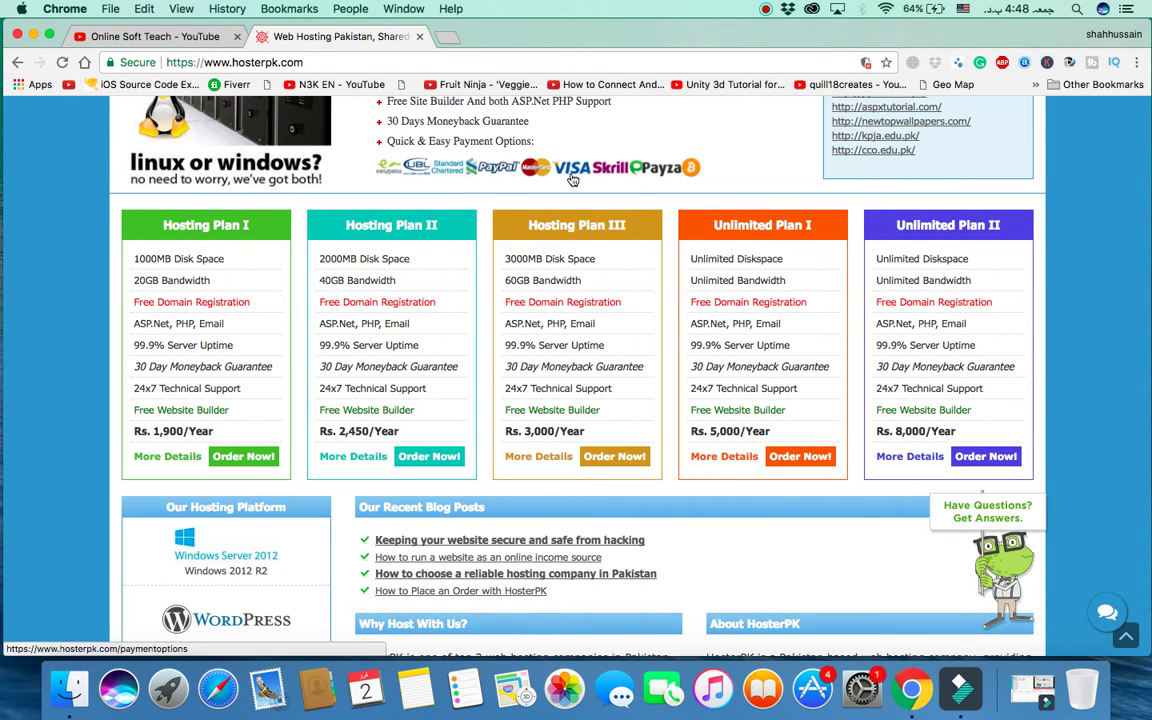
Start an order for Hosting Plan I and make the new-domain registration name ready for entry.
scroll(572, 178, up, 2)
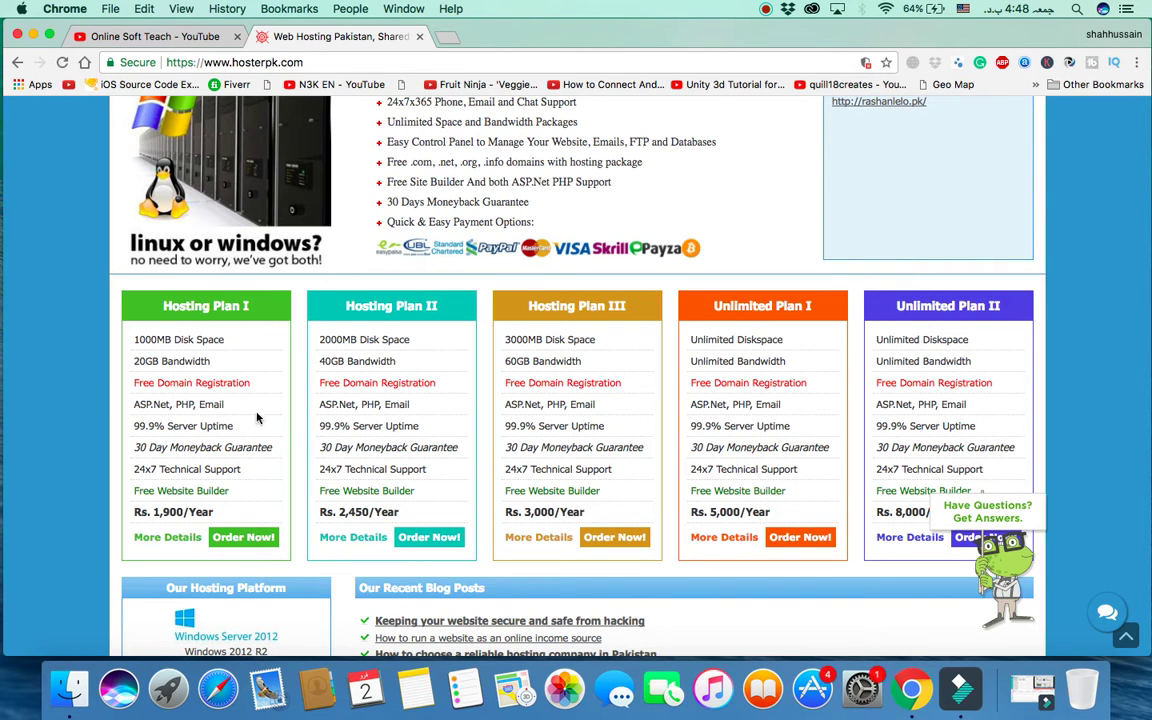
scroll(430, 451, down, 2)
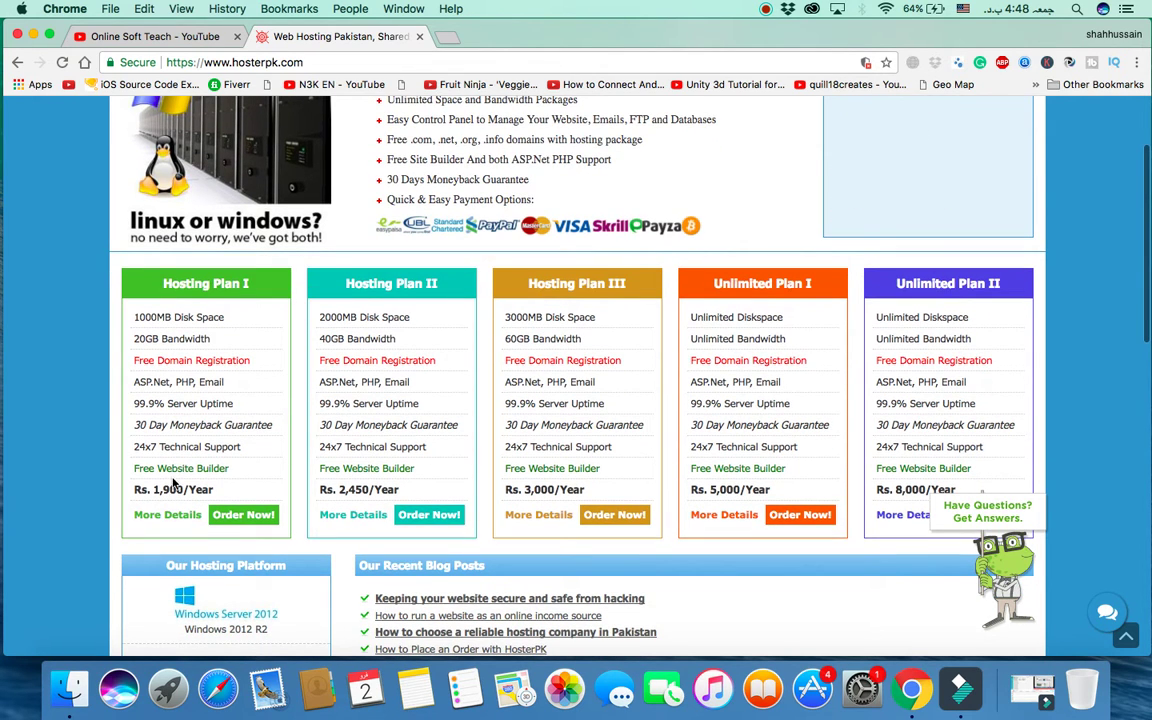
drag(154, 489, 193, 489)
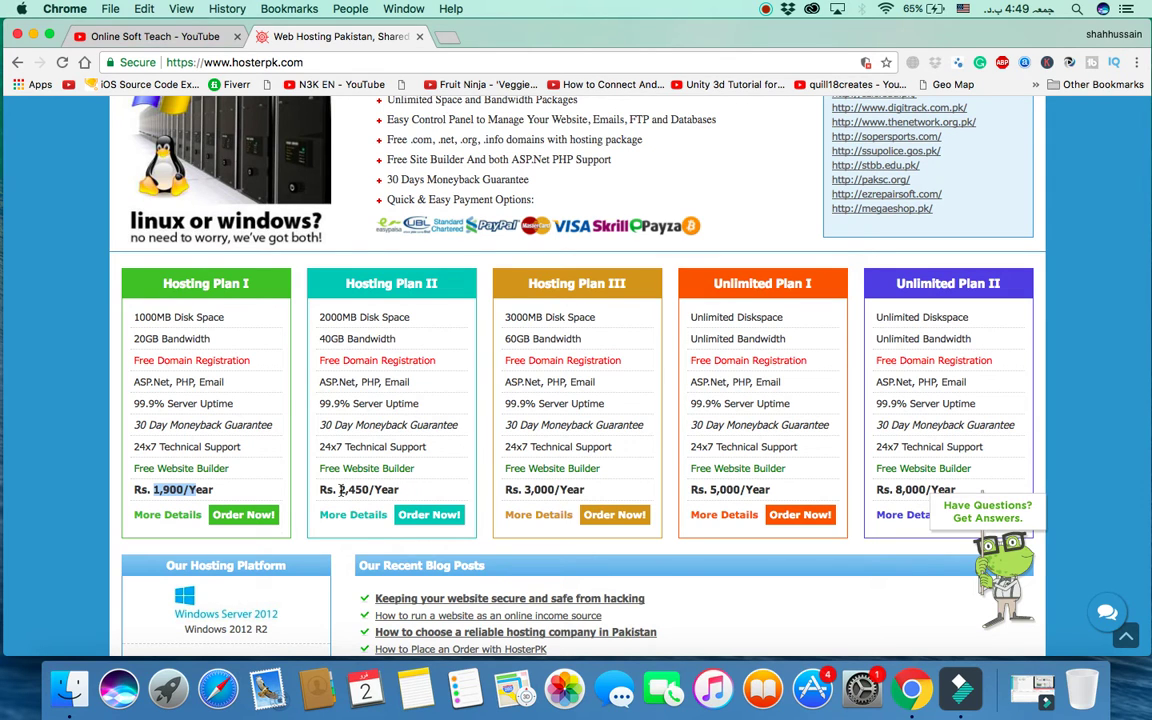
click(254, 522)
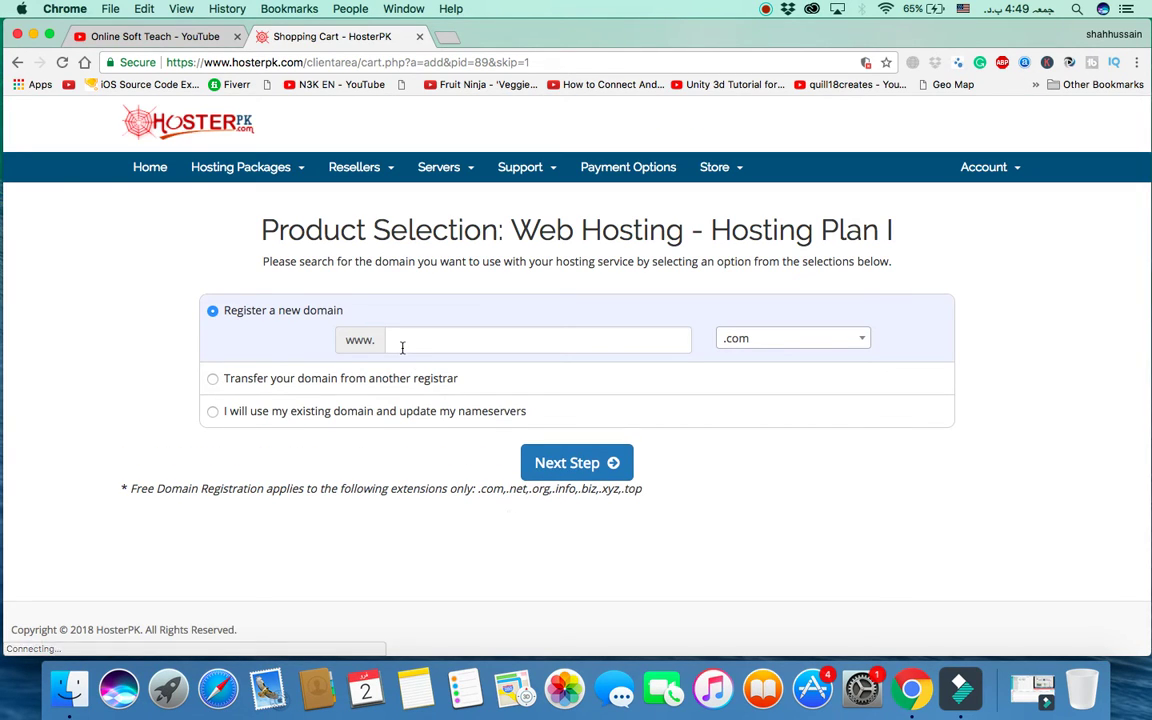
click(402, 347)
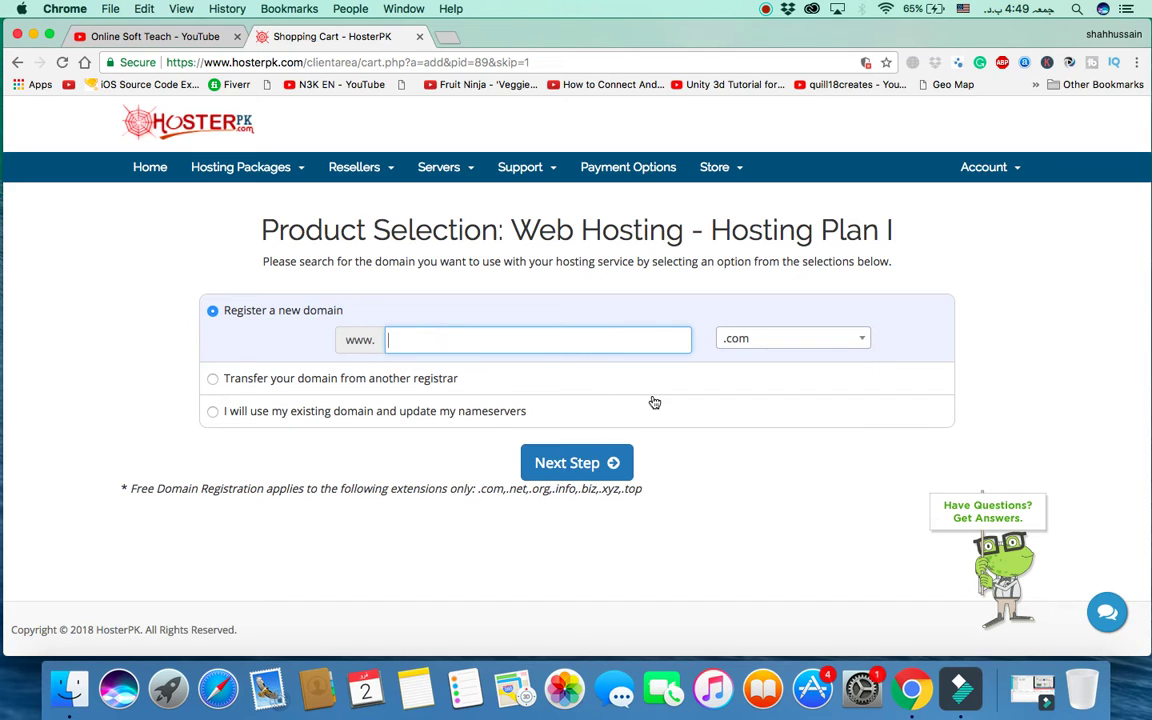
Look through the domain extensions offered for the new domain, from the popular ones to the country and education groups.
click(862, 338)
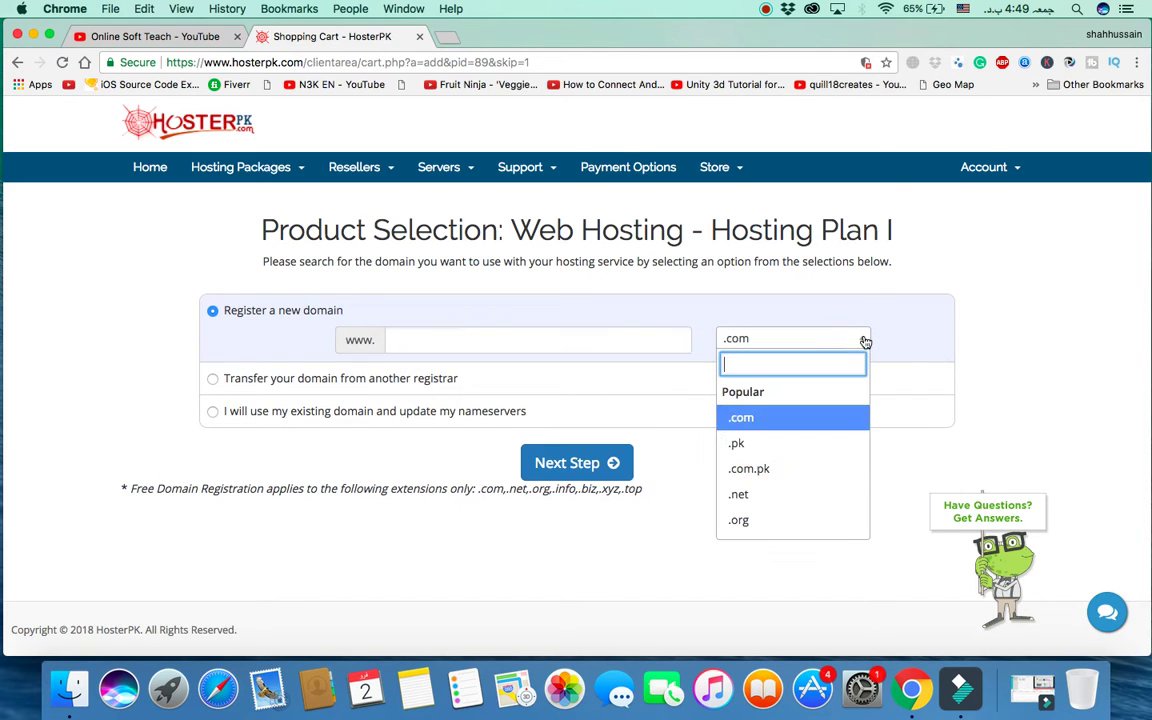
scroll(757, 451, down, 10)
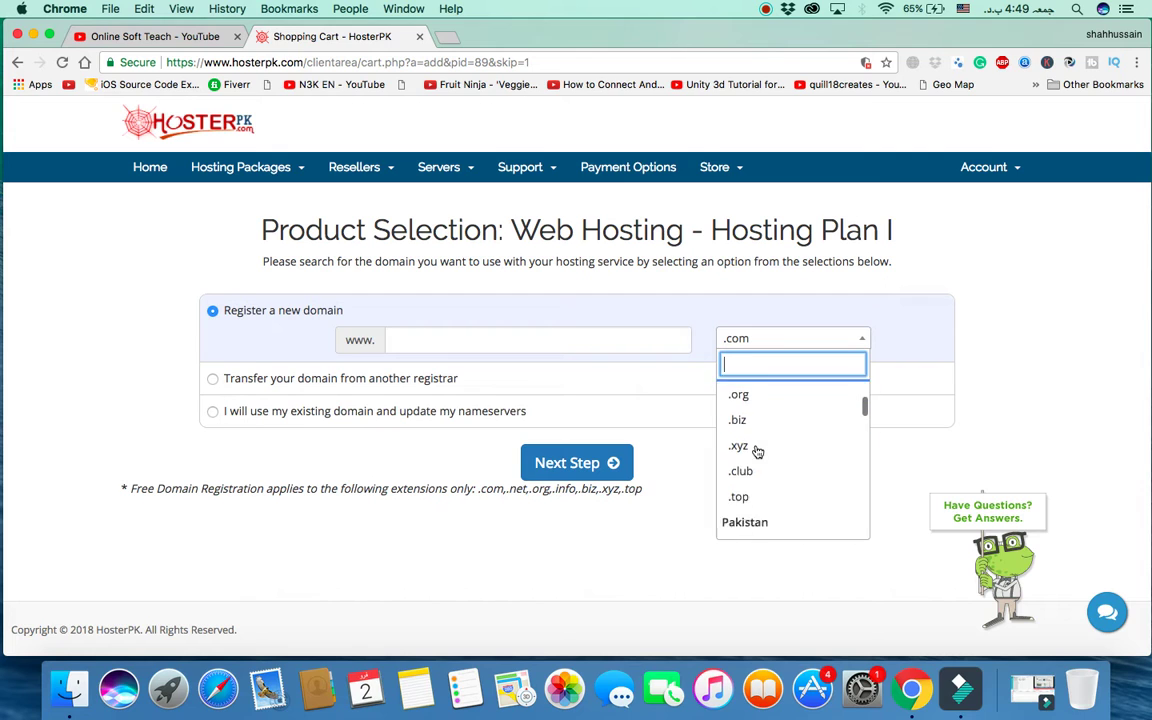
scroll(757, 451, down, 8)
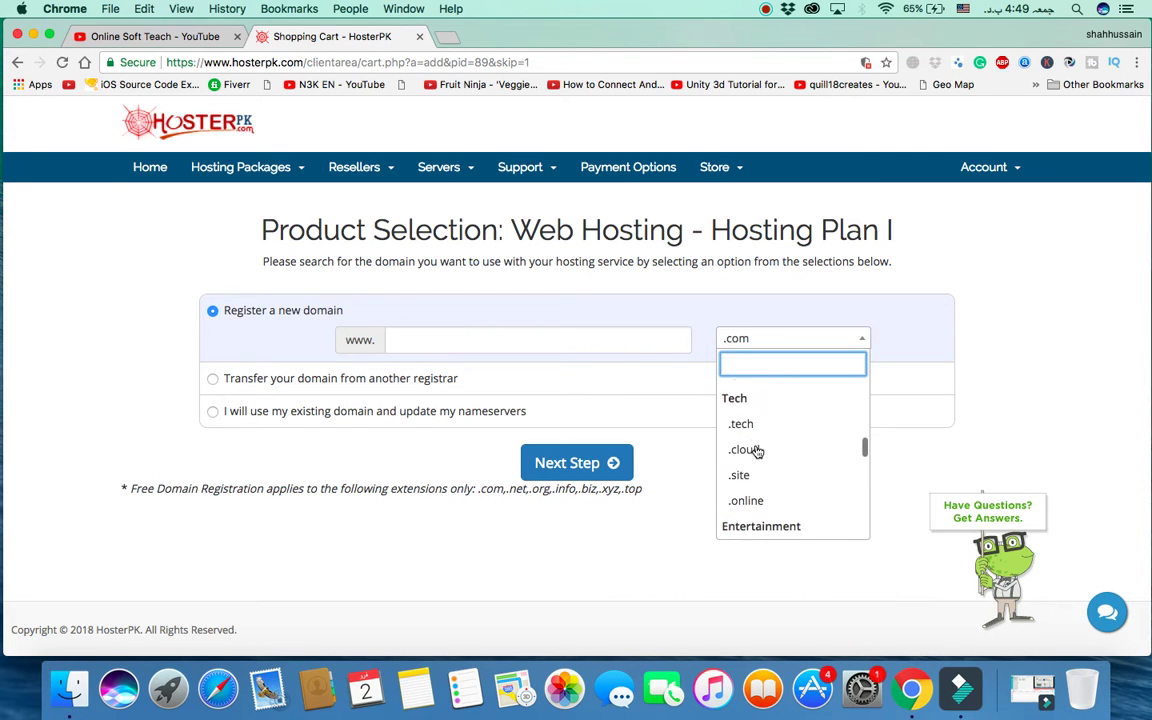
scroll(757, 451, down, 10)
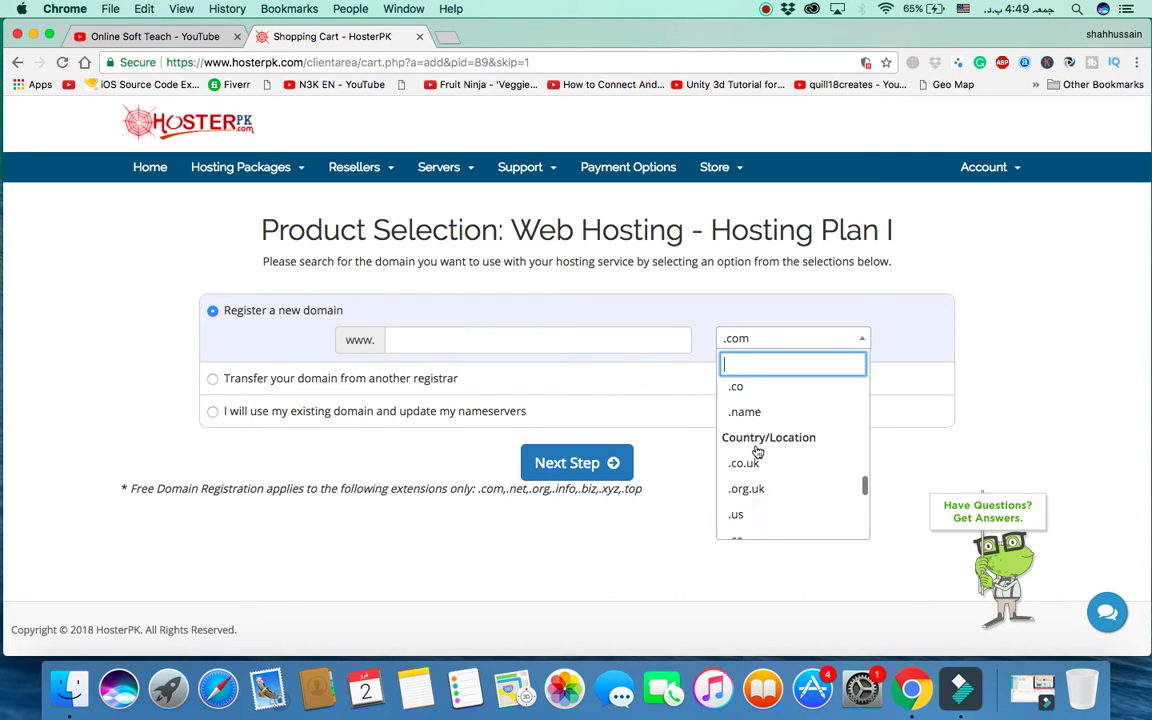
scroll(757, 452, down, 3)
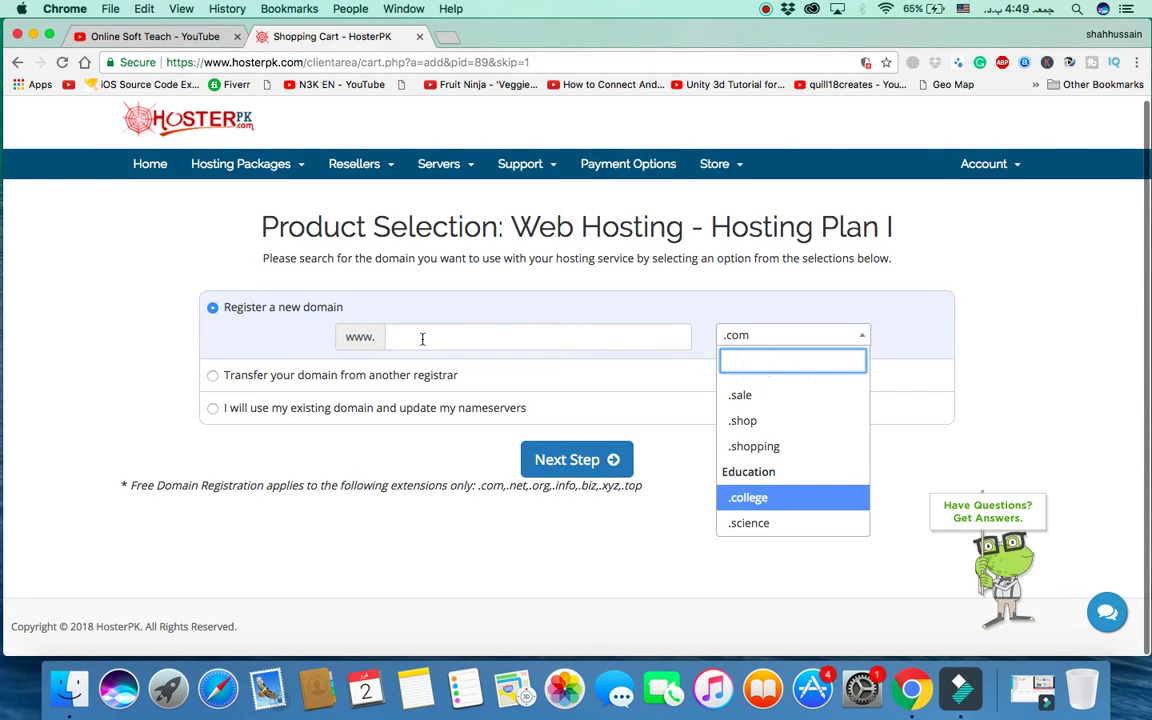
Open Google in a separate tab and search for "domain search".
click(450, 38)
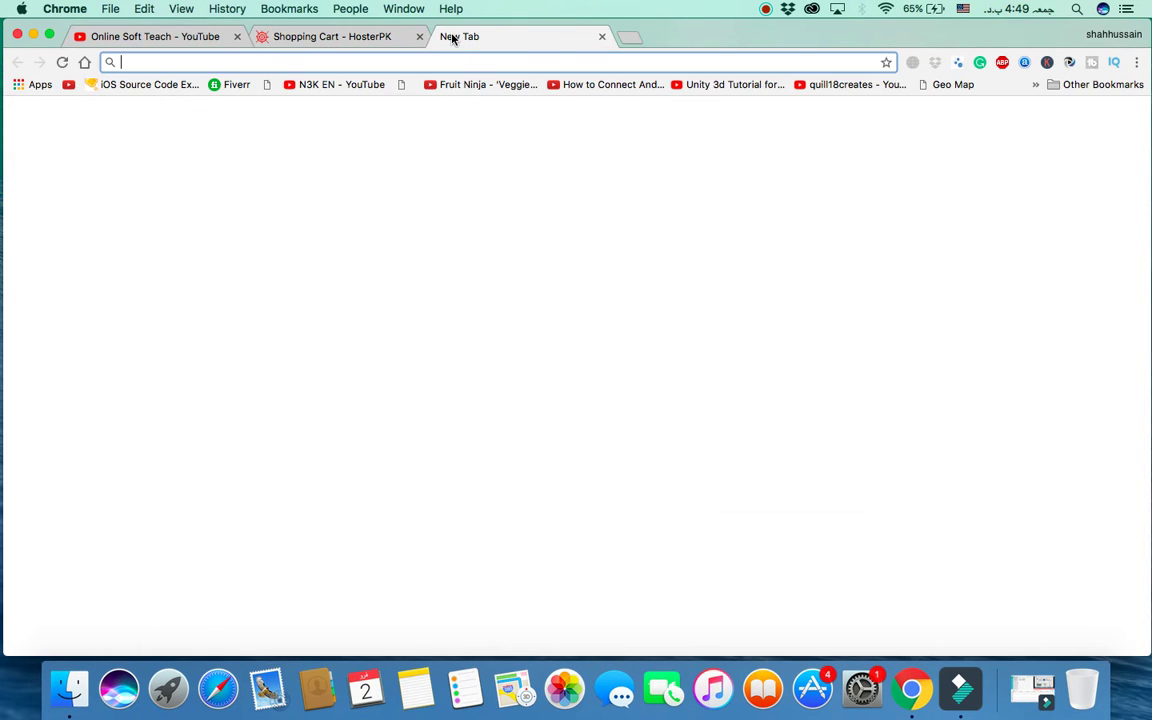
text(g)
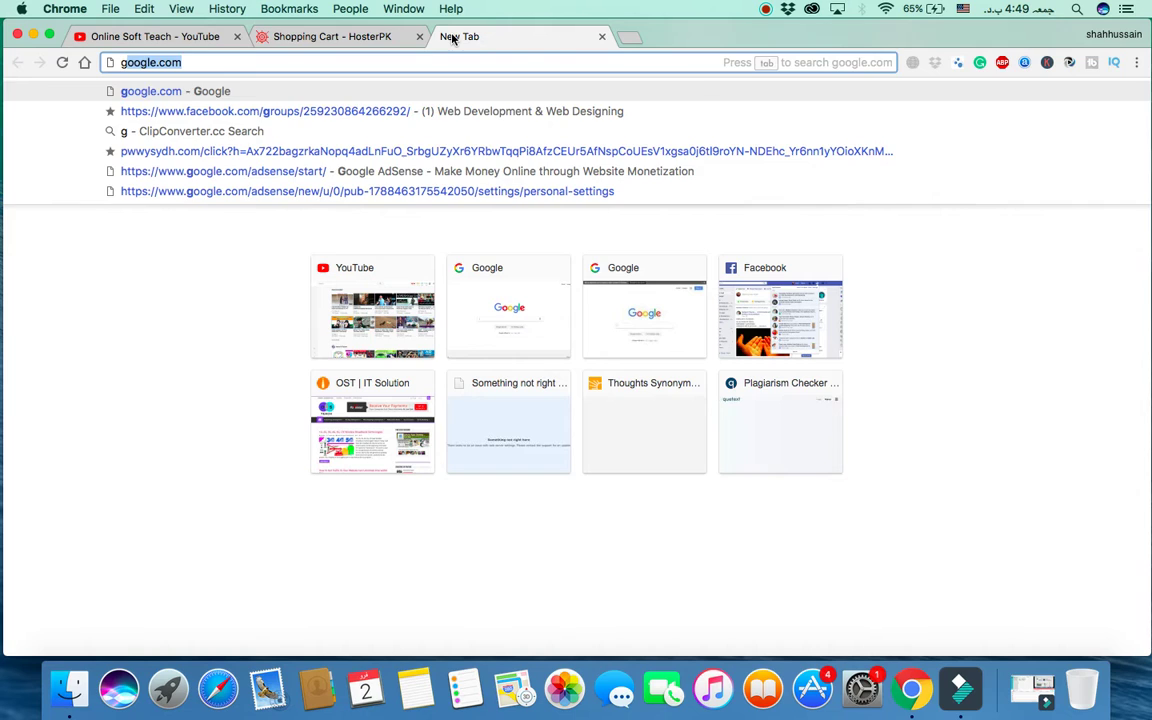
key(Return)
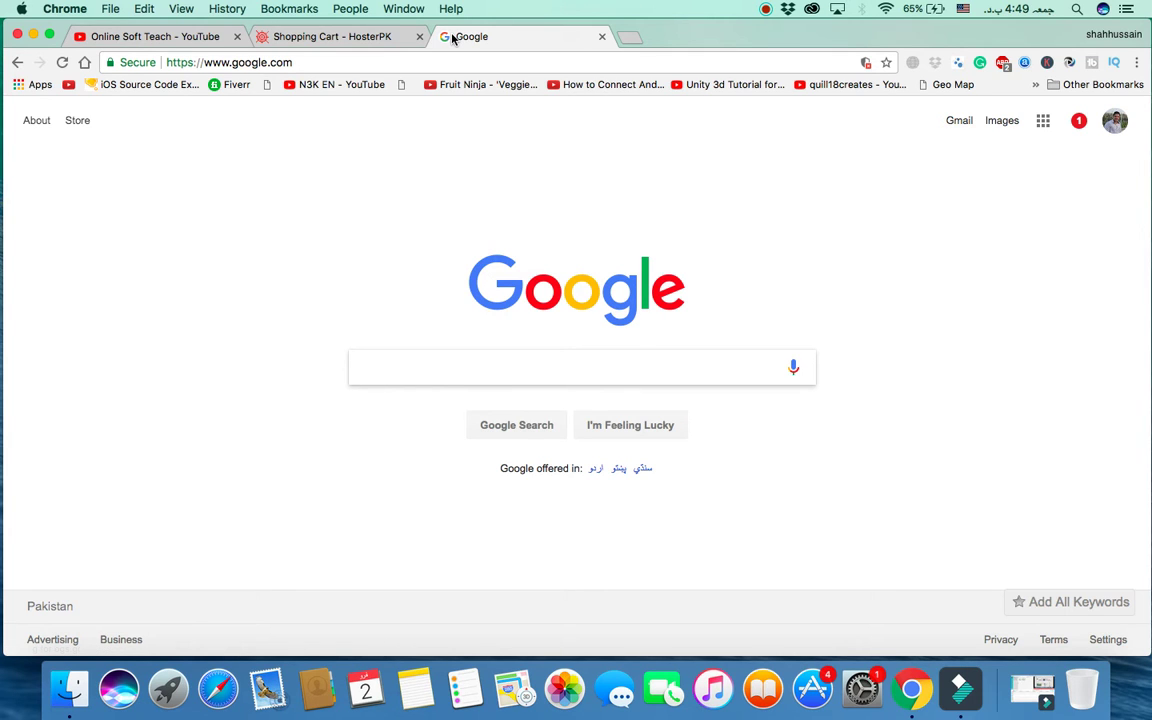
key(BackSpace)
key(BackSpace)
text(daom)
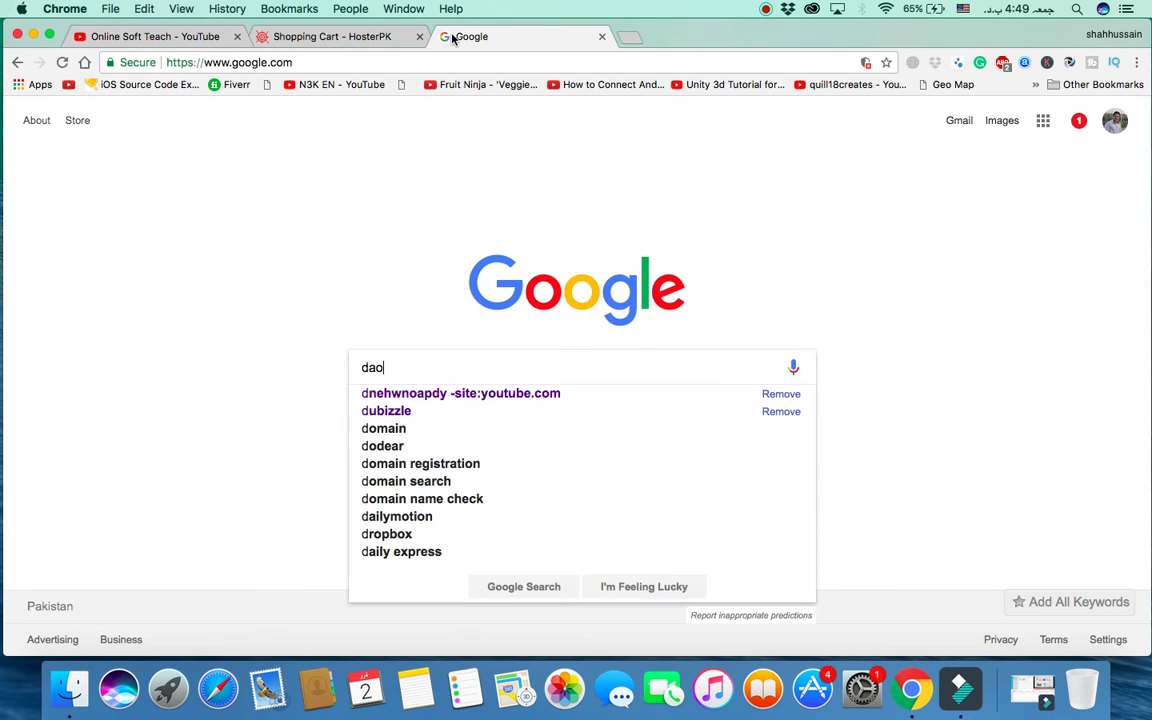
key(BackSpace)
key(BackSpace)
key(BackSpace)
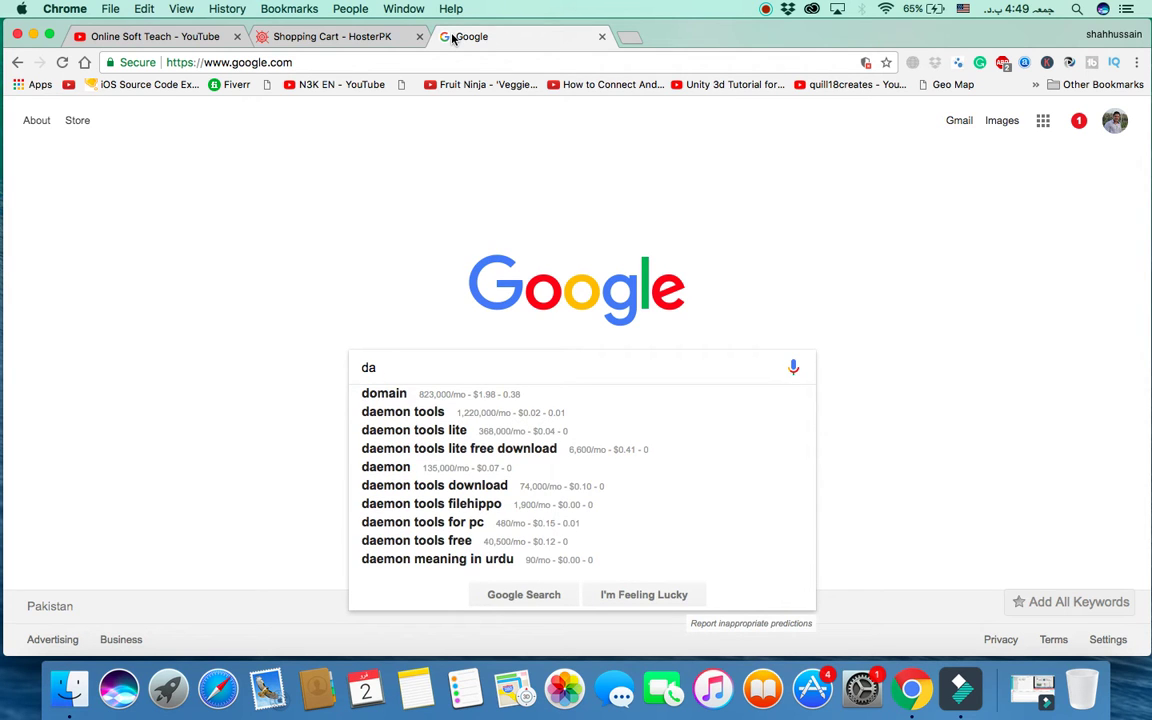
text(omain search)
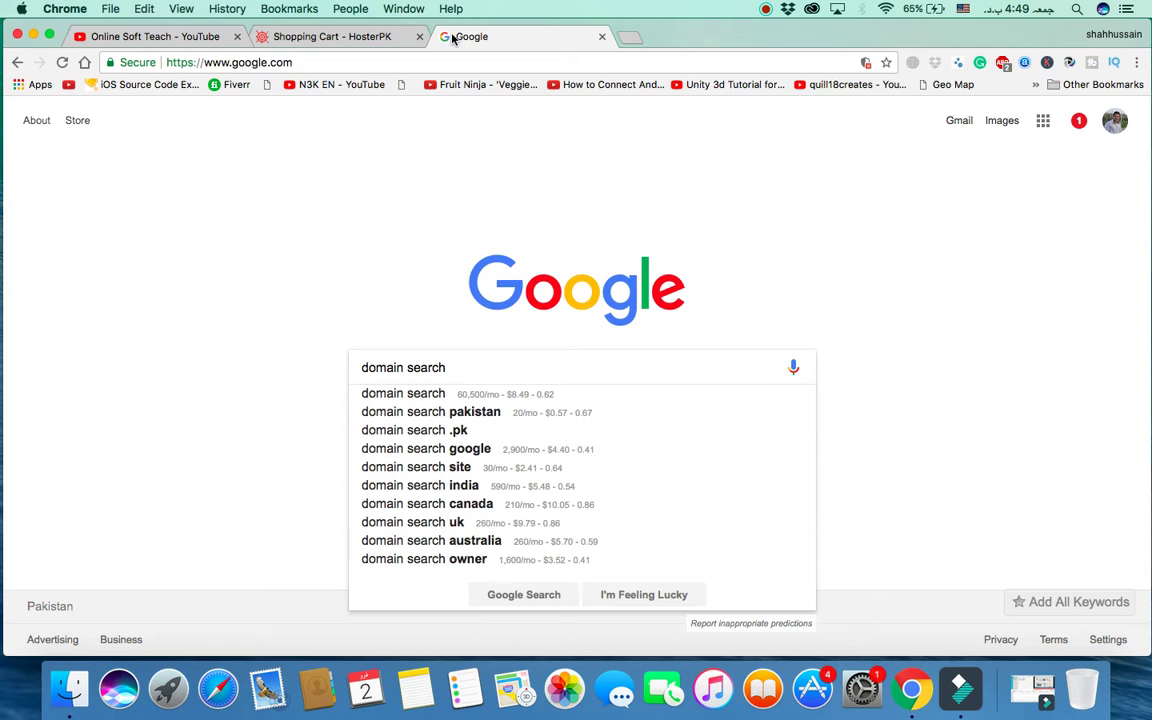
key(Return)
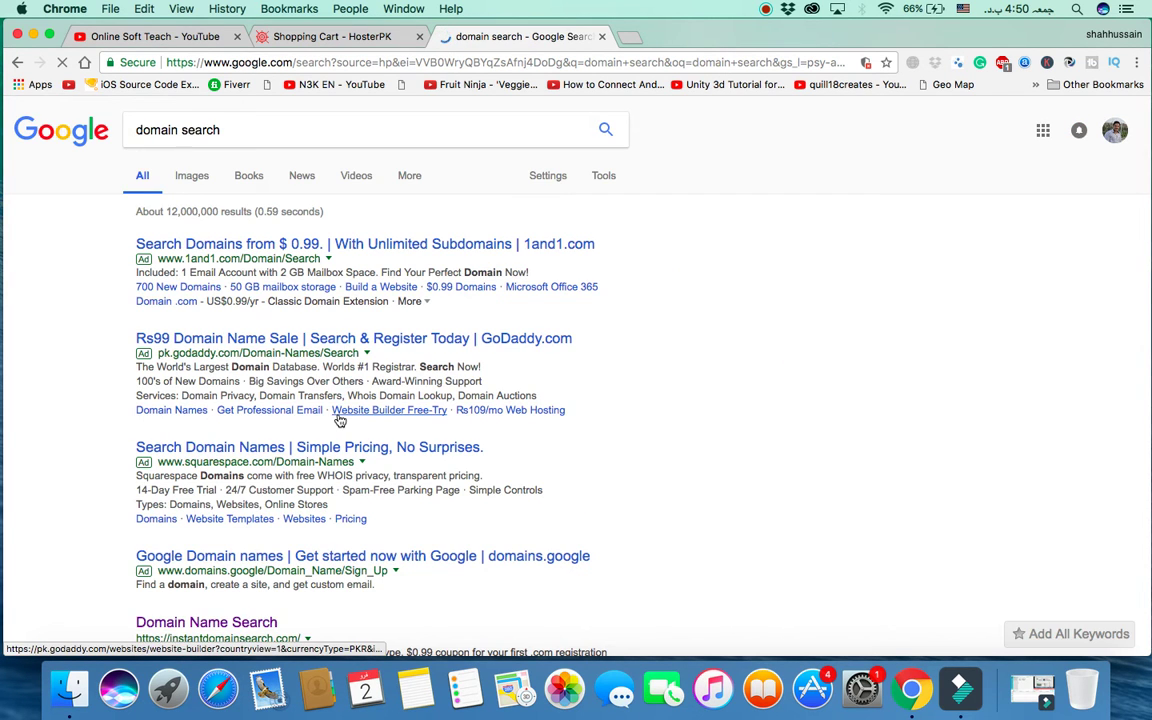
Open the instantdomainsearch.com and Name.com results in separate tabs and switch to the Instant Domain Search page.
scroll(277, 422, down, 5)
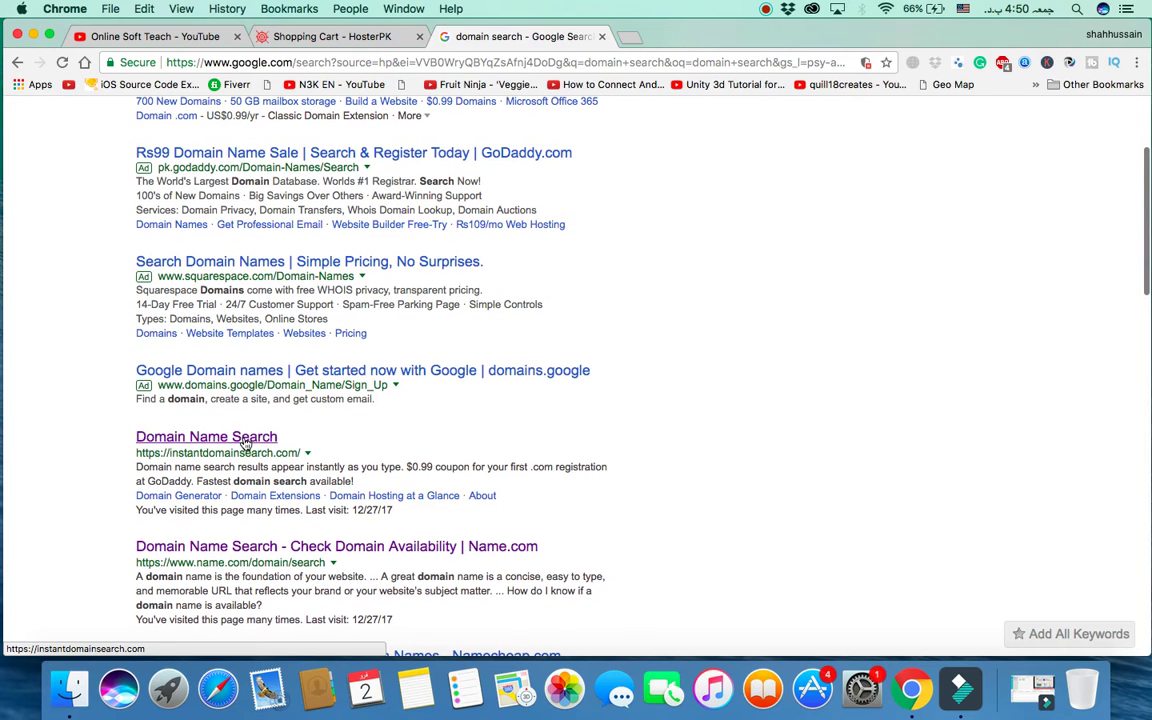
super+click(245, 440)
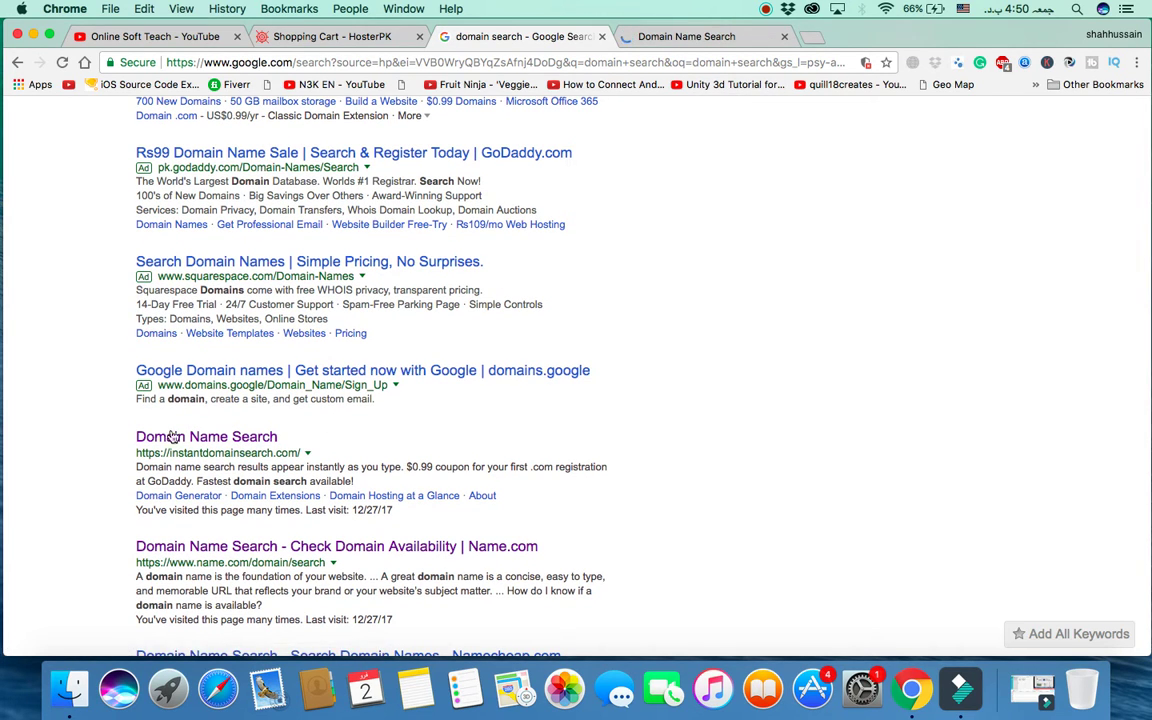
super+click(410, 555)
click(731, 40)
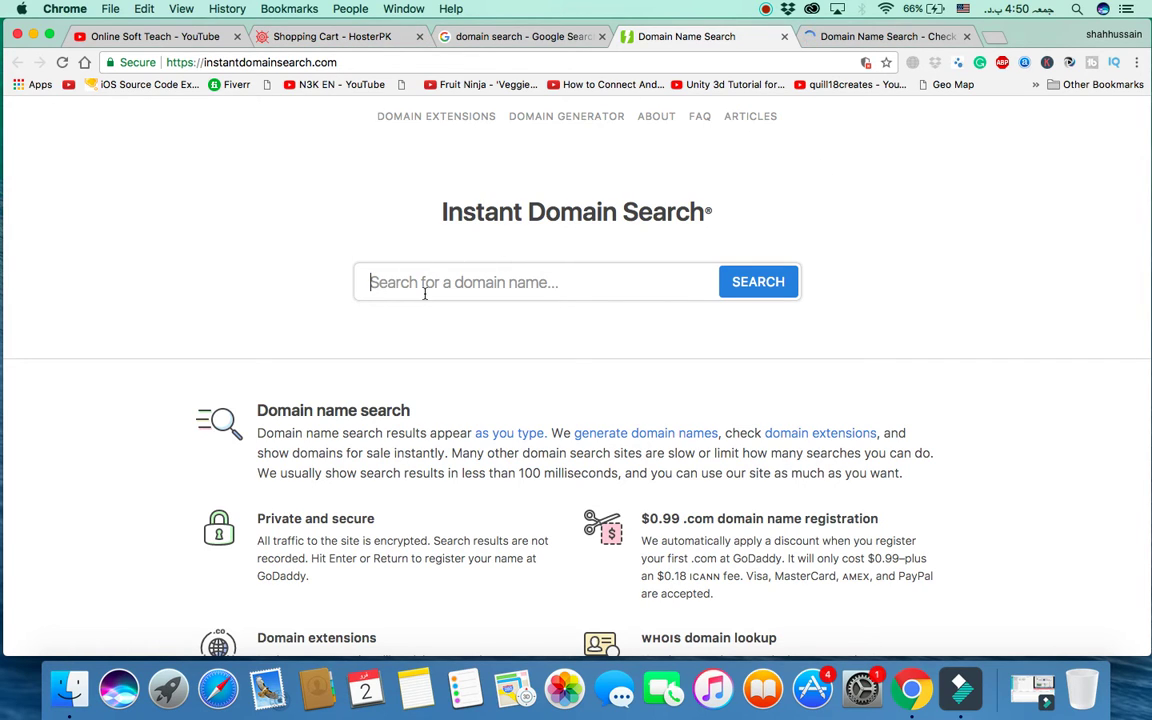
Check the availability of onlinesoftteach.com on Instant Domain Search.
text(on)
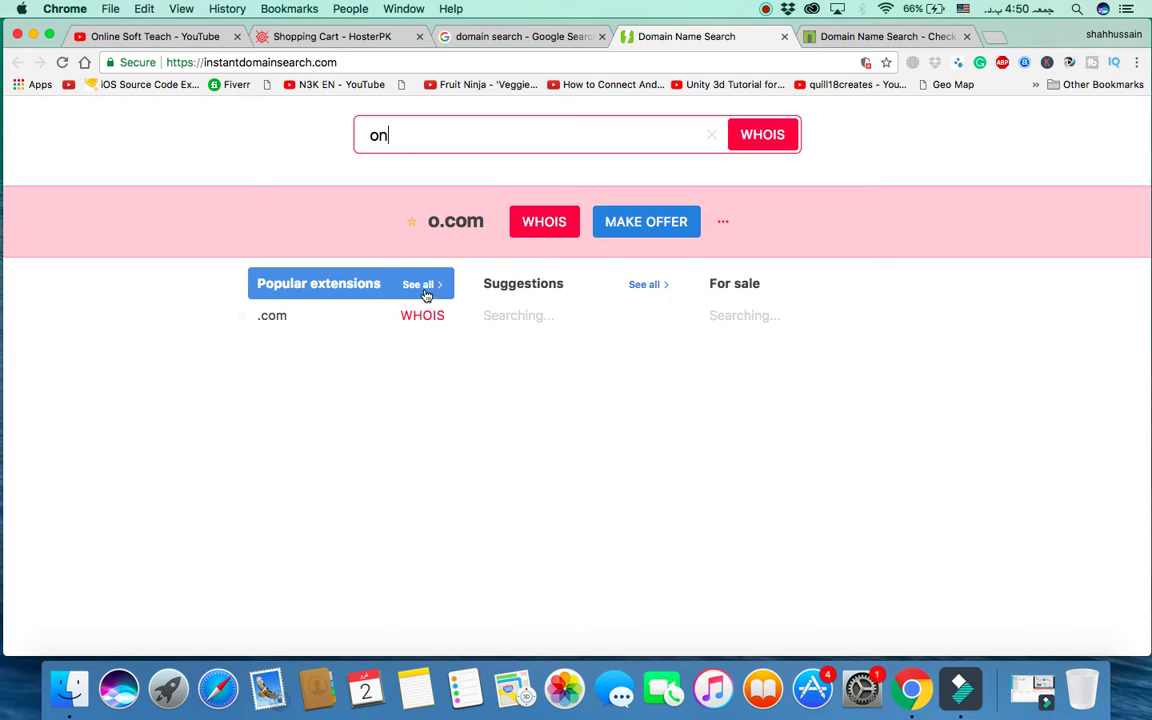
text(lineso)
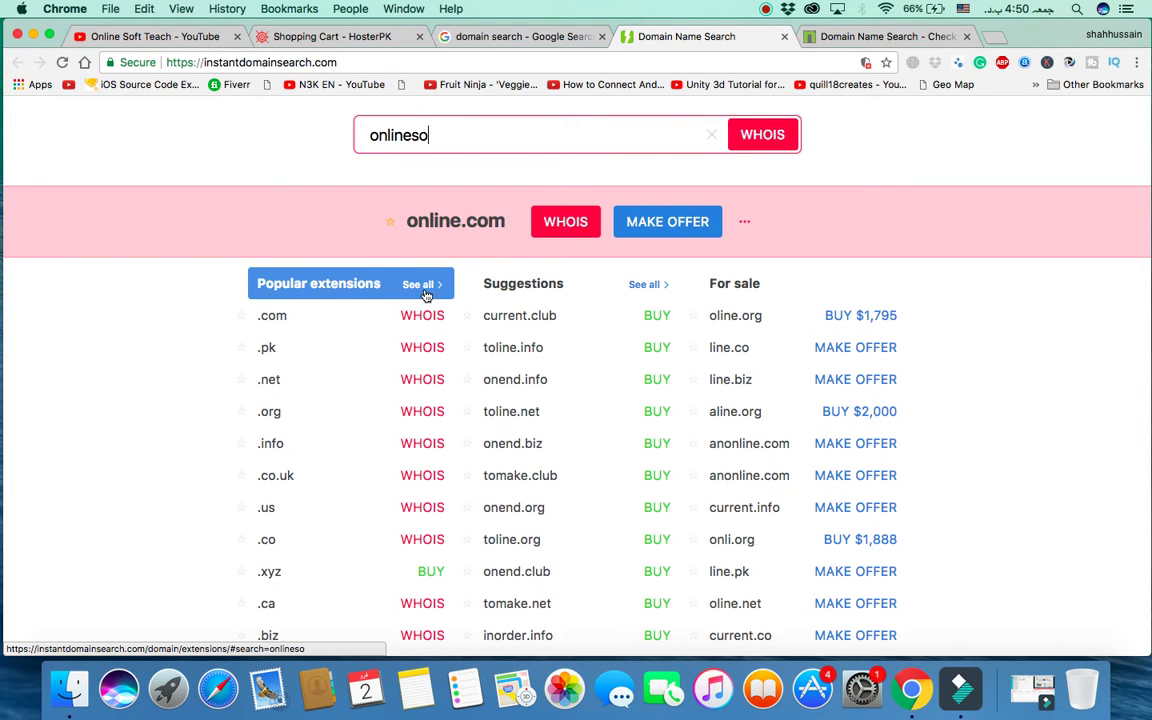
text(ftteach.com)
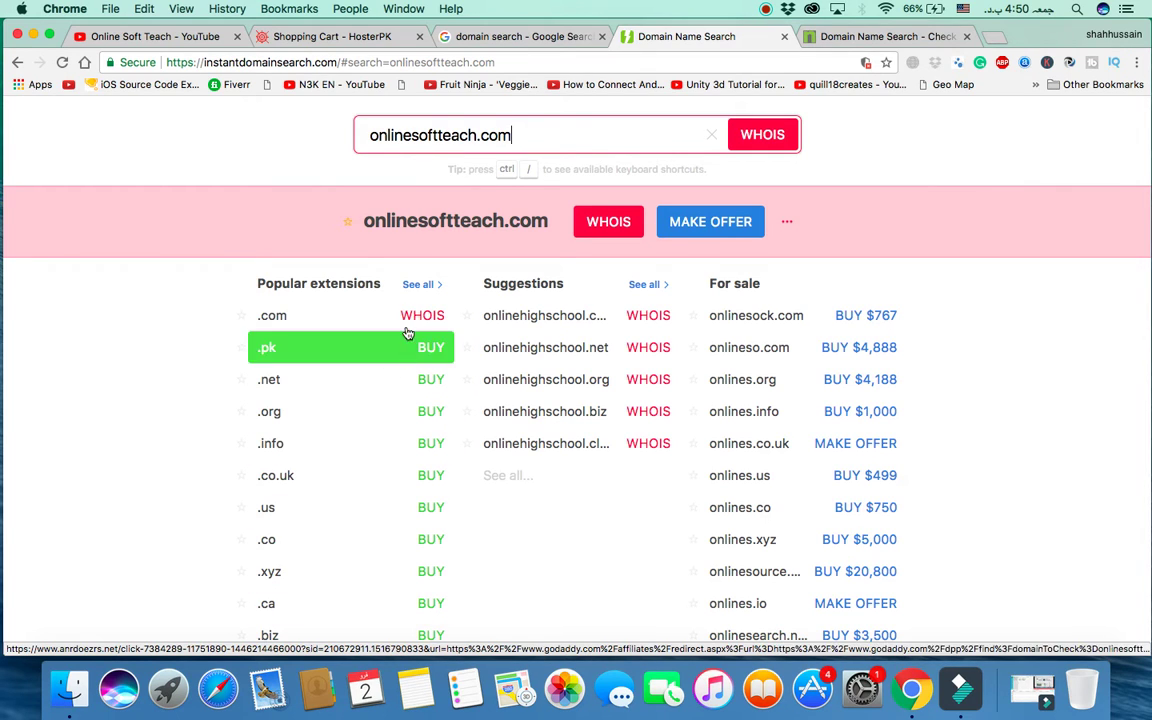
Replace the searched domain with voiceoffuture.com to check its availability.
click(525, 136)
key(super+a)
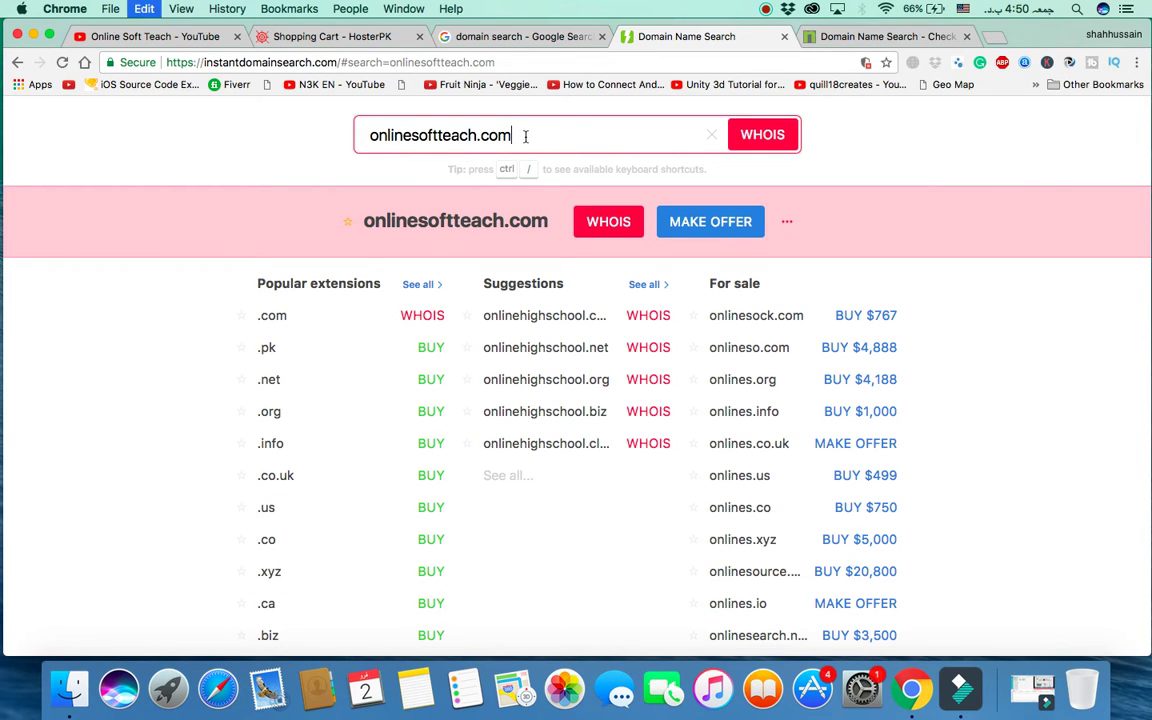
text(voice)
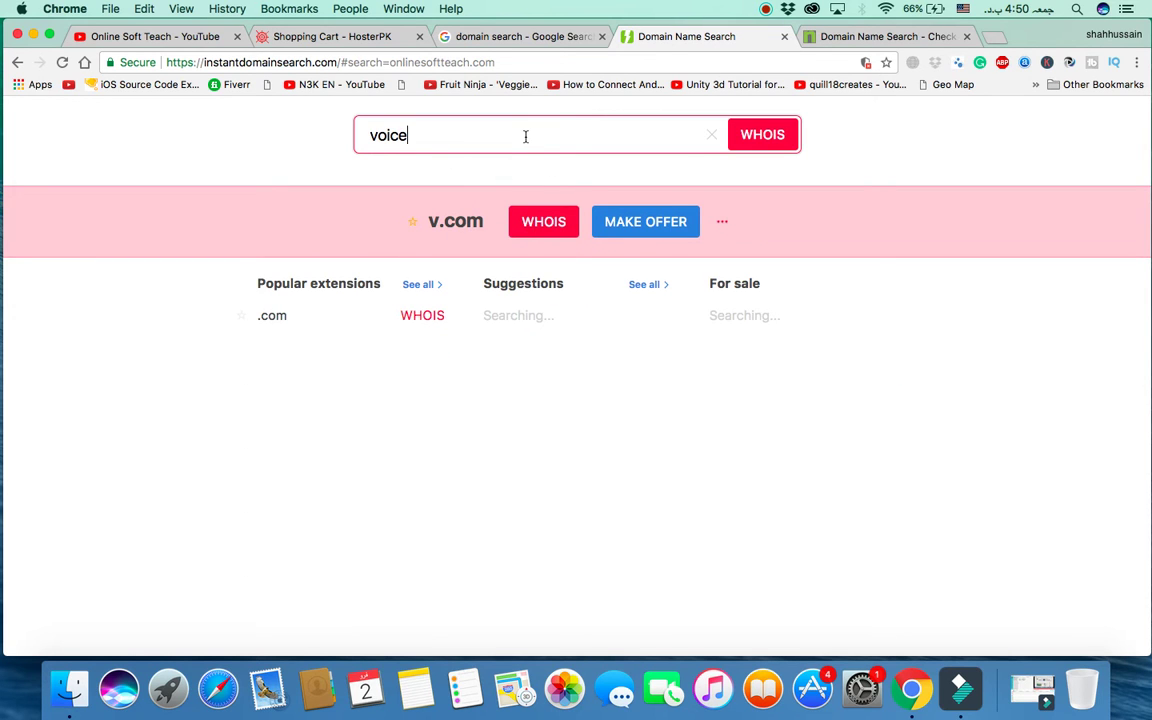
text(off)
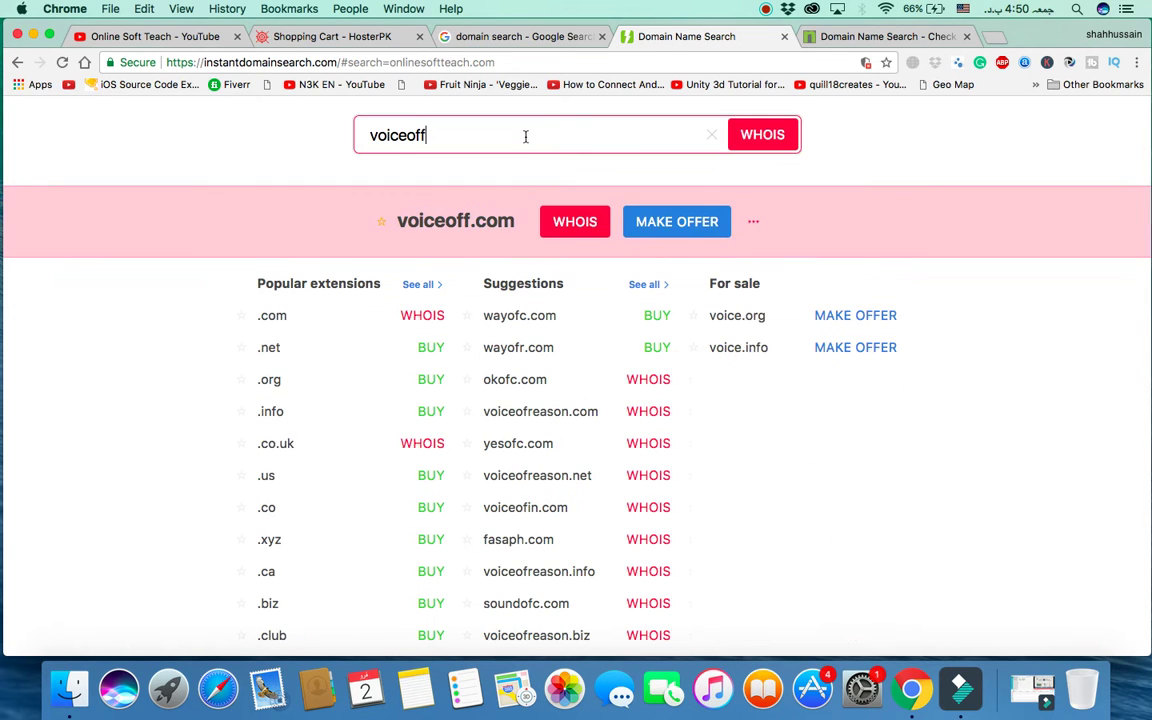
text(utt)
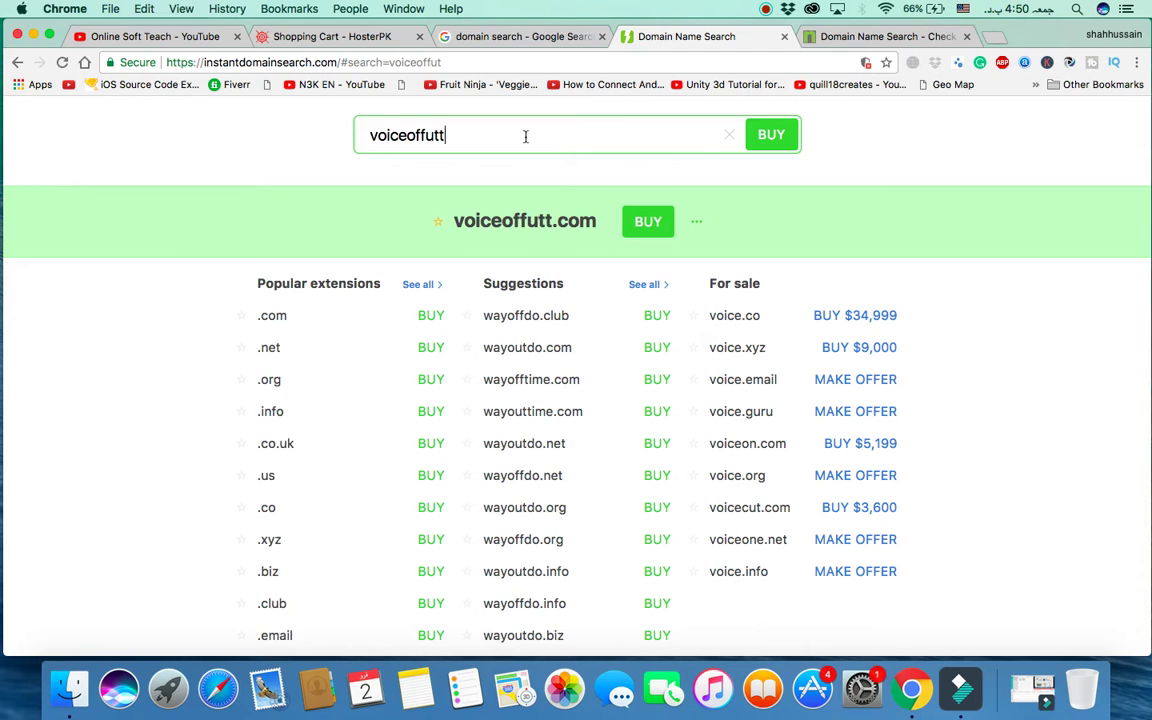
key(BackSpace)
text(ure.com)
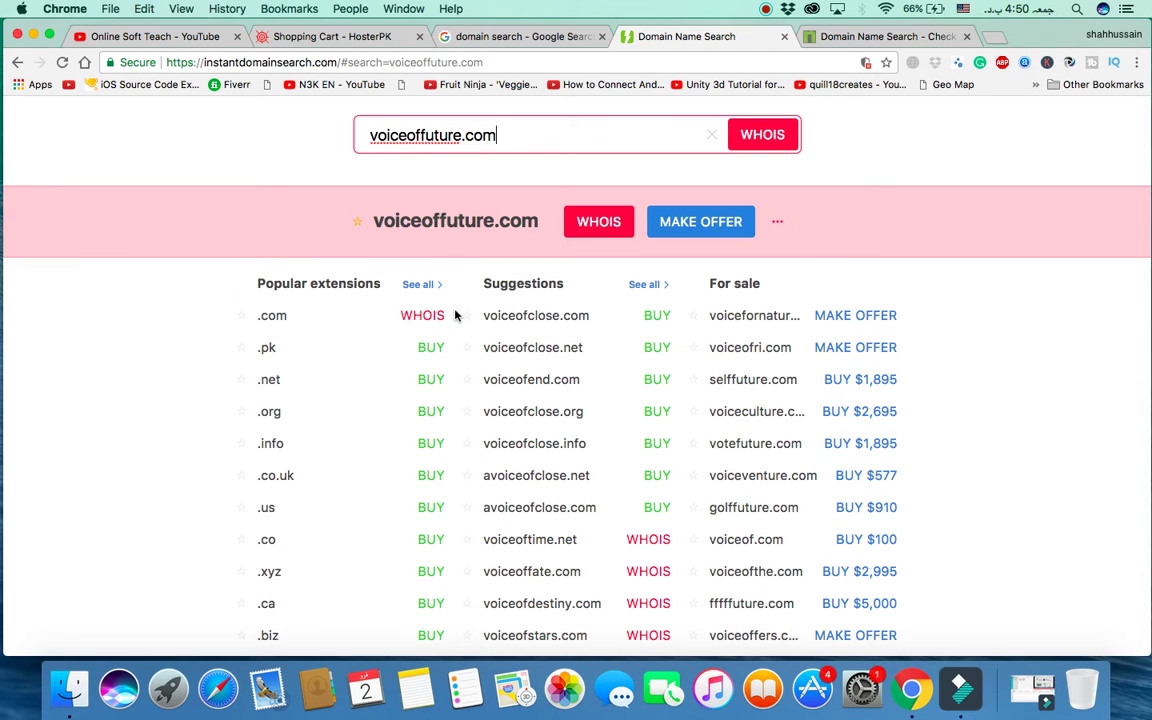
Shorten the searched domain to voiceofuture.com and copy the full name.
click(461, 135)
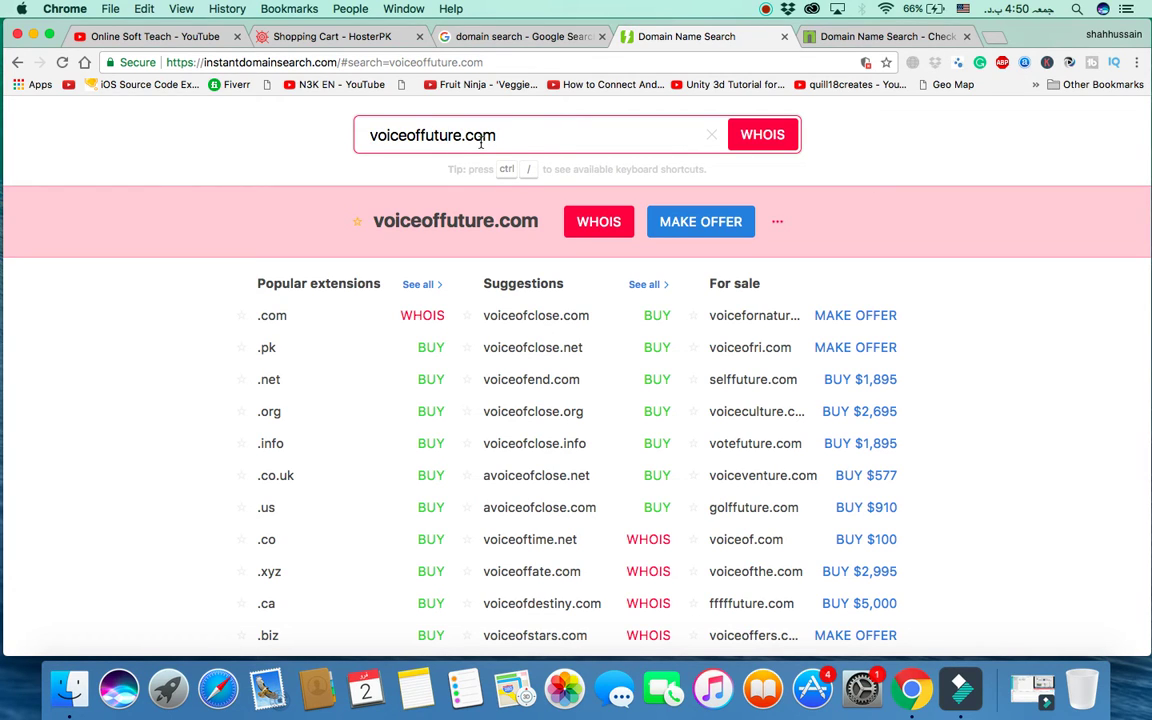
key(BackSpace)
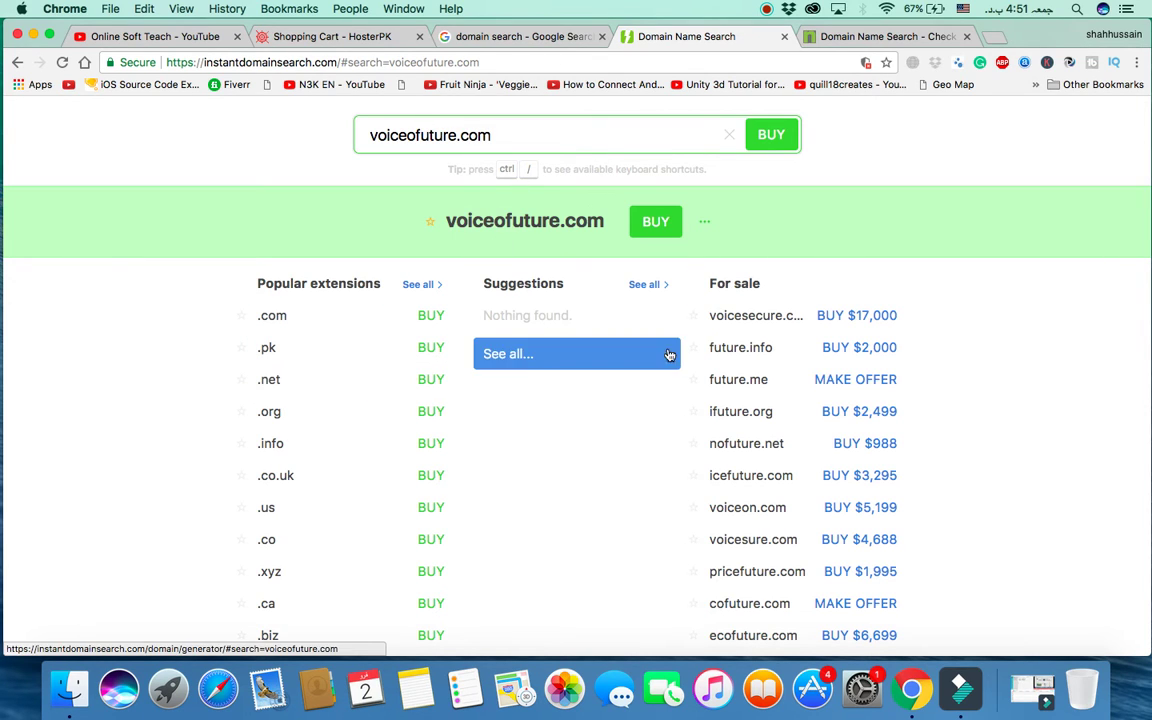
triple_click(525, 144)
key(super+c)
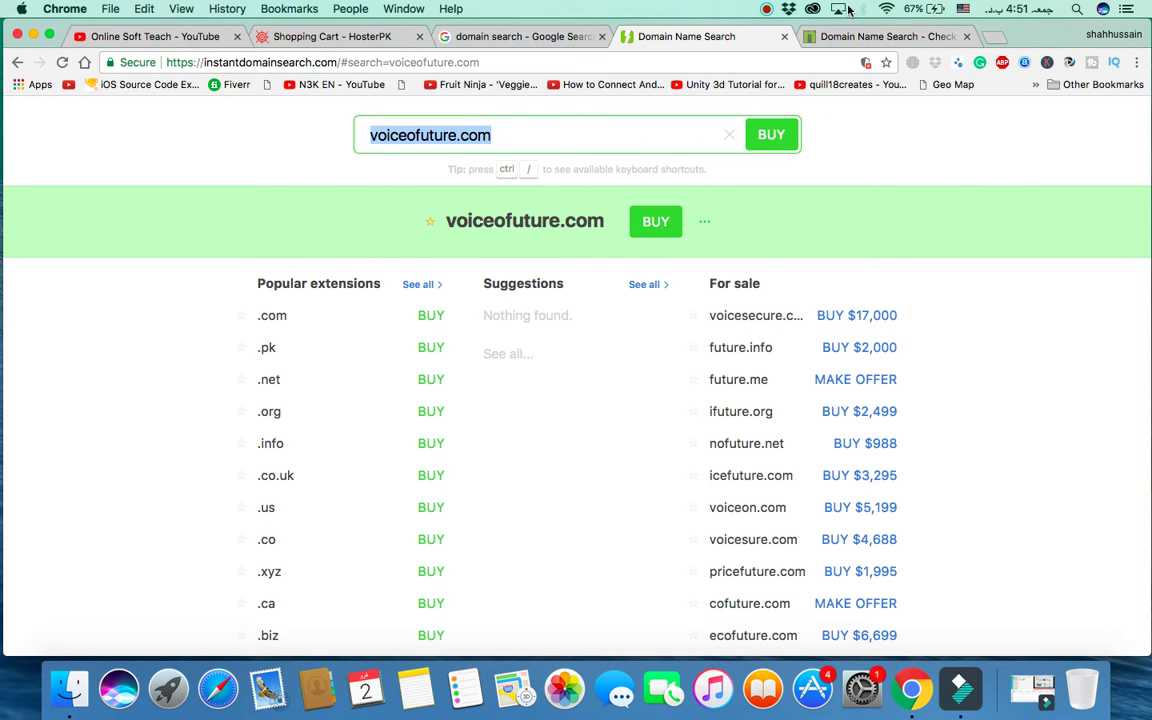
Search Name.com for the copied domain voiceofuture.com, closing the pop-up advertising tab.
click(855, 37)
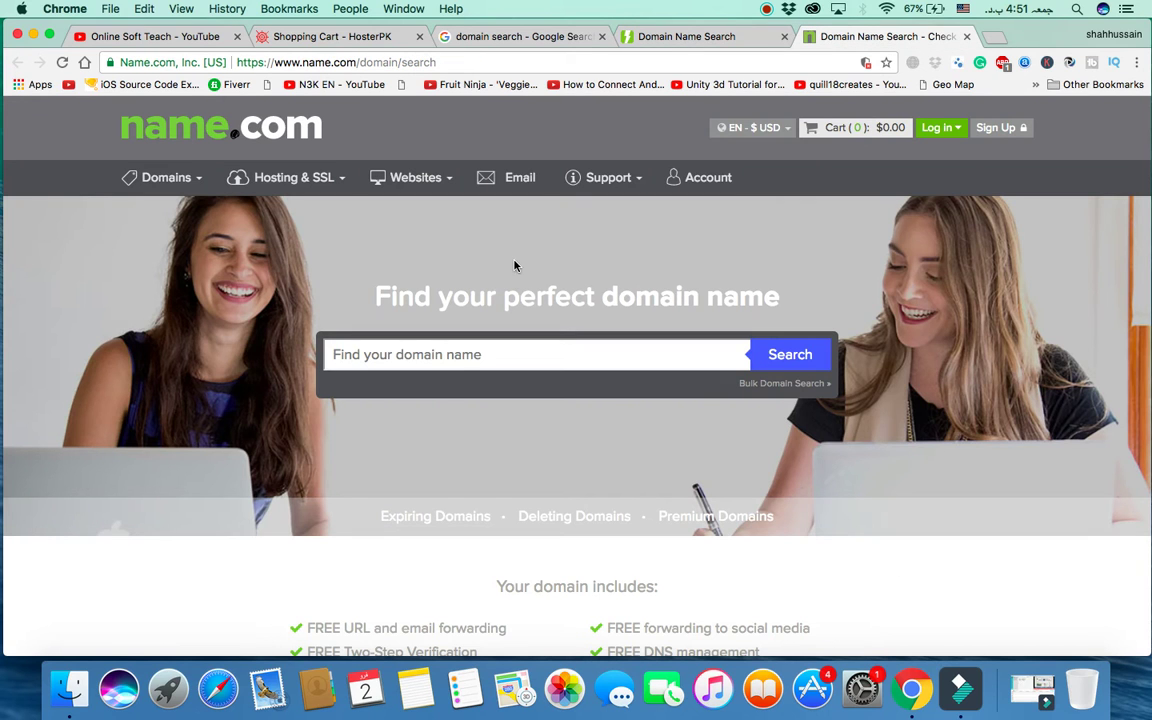
click(470, 360)
click(471, 368)
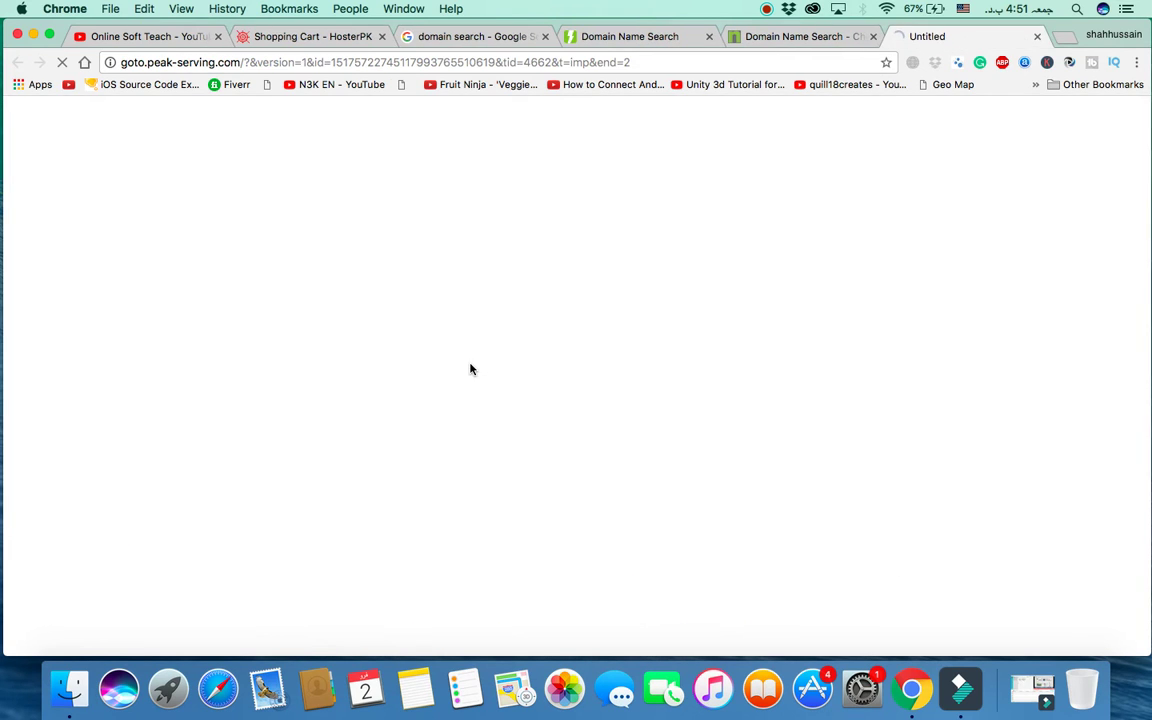
click(1037, 36)
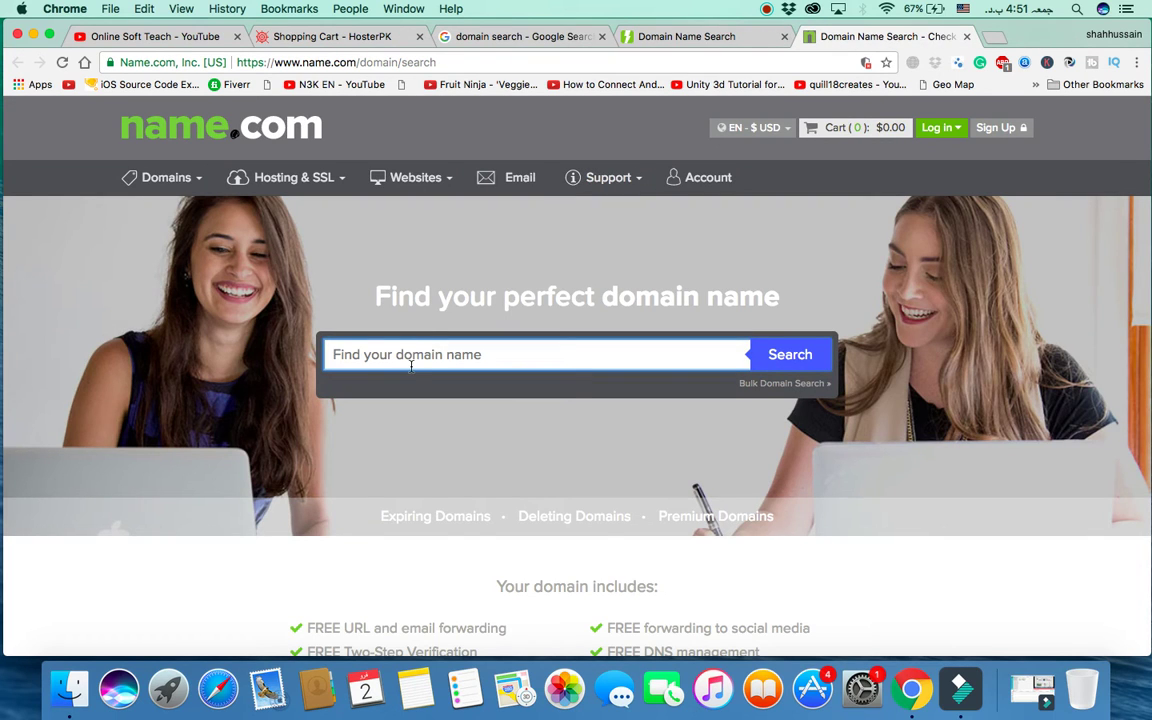
key(super+v)
key(Return)
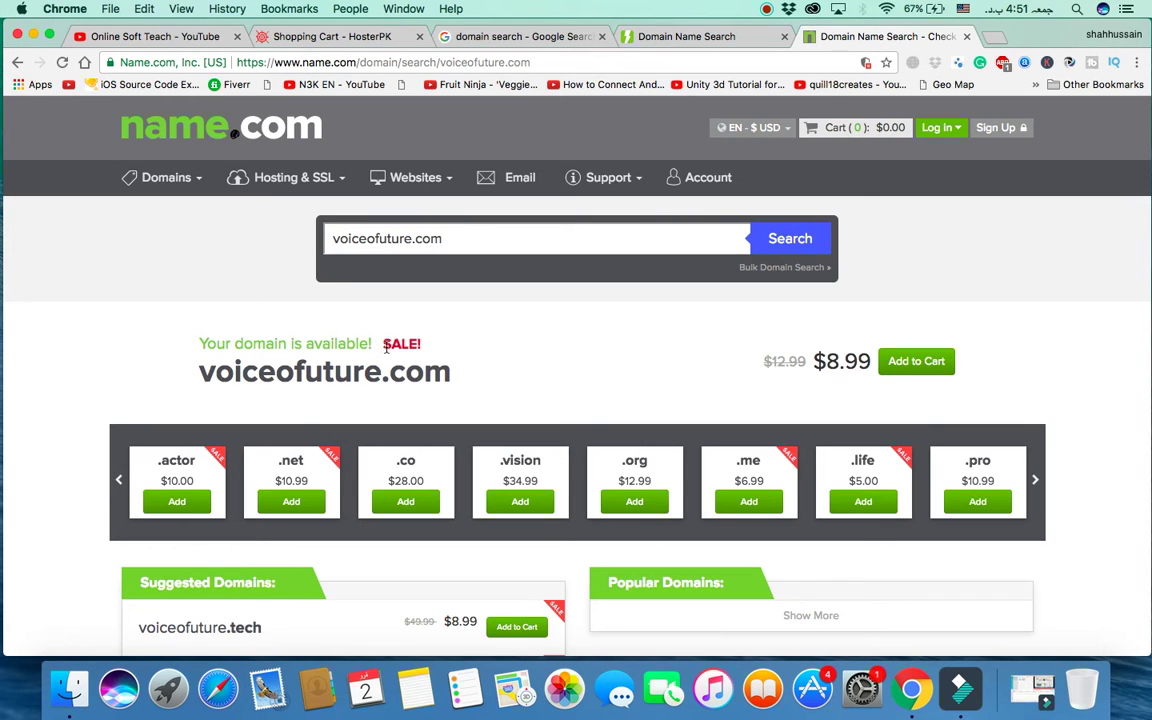
Check the availability notice, sale label and price shown for voiceofuture.com on Name.com.
double_click(442, 345)
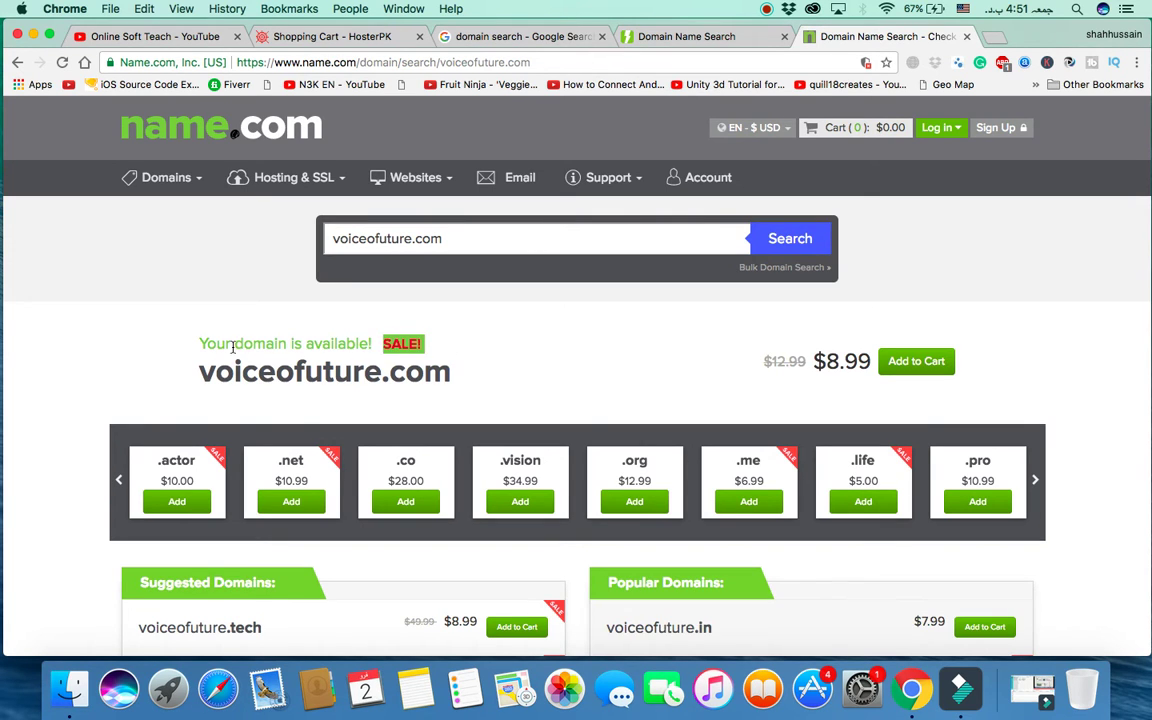
drag(190, 345, 225, 345)
click(320, 330)
drag(762, 361, 847, 361)
Change the searched domain to voiceoffuture.com and check its availability on Name.com.
click(381, 240)
text(f)
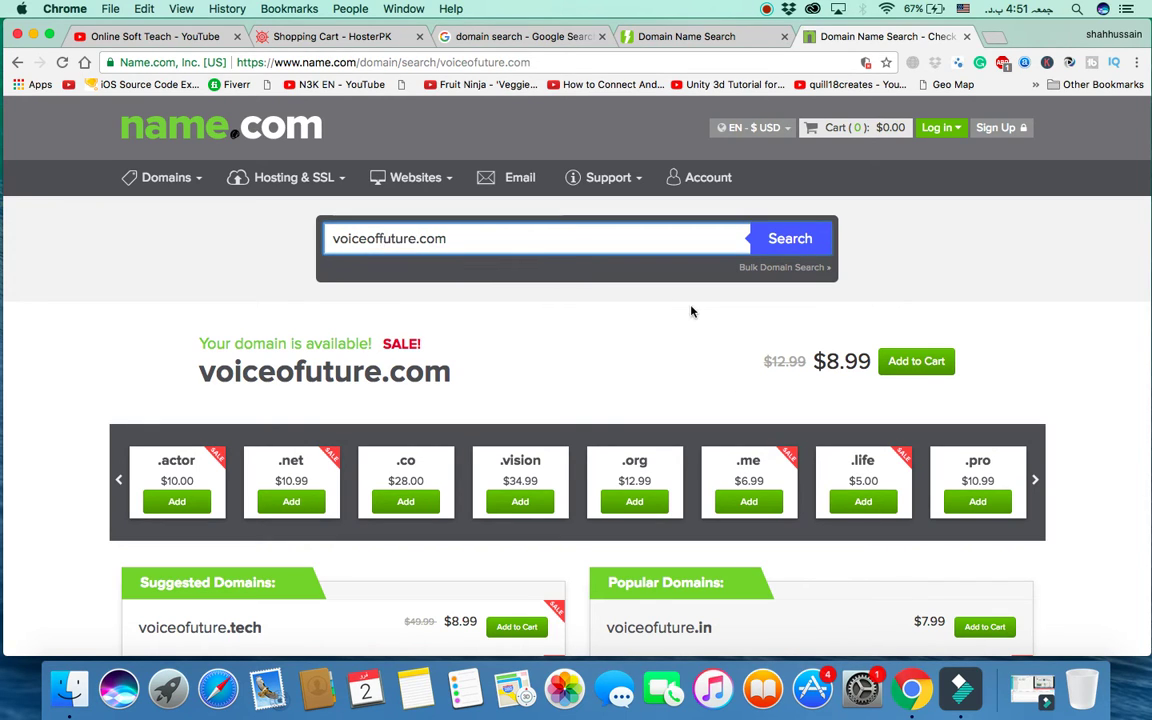
click(748, 238)
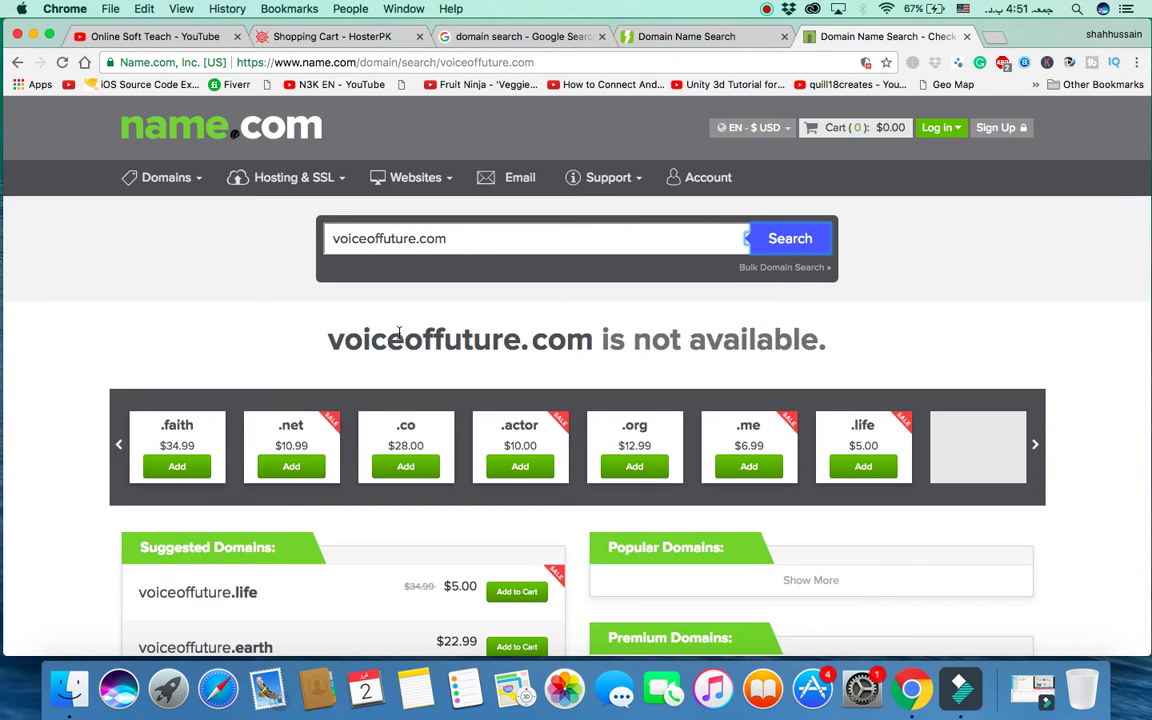
drag(828, 348, 326, 342)
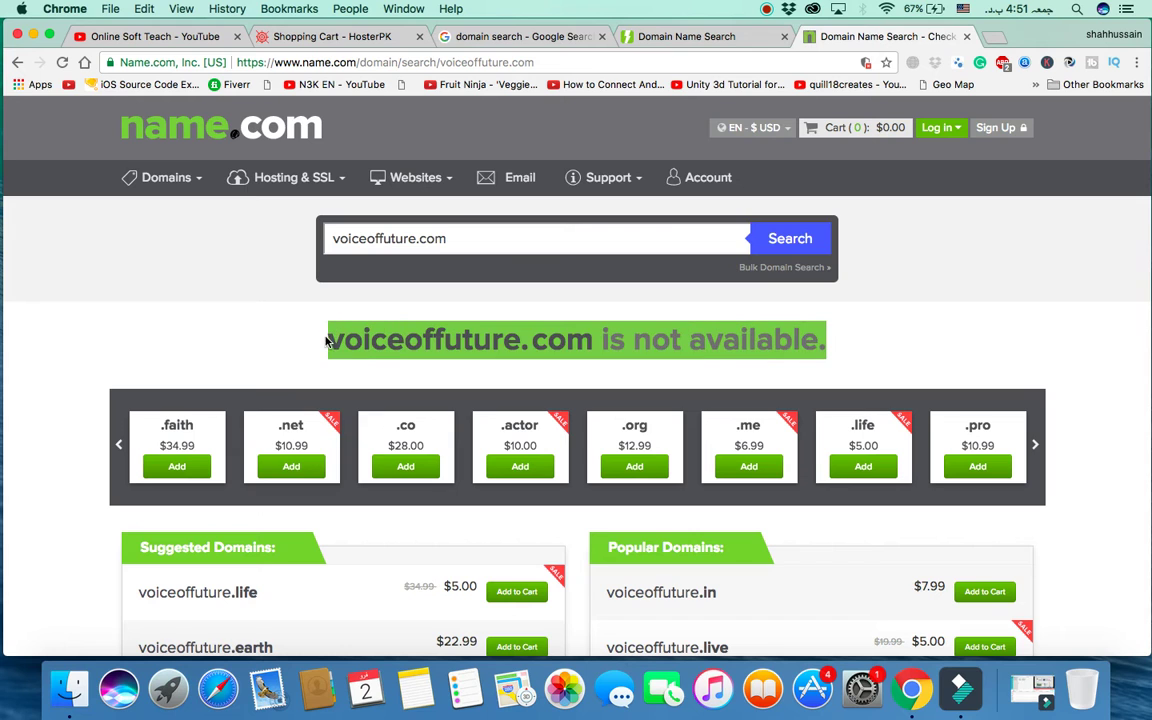
click(746, 368)
Look through the alternative extensions and the suggested, popular and premium domains offered for voiceoffuture.
scroll(563, 355, down, 2)
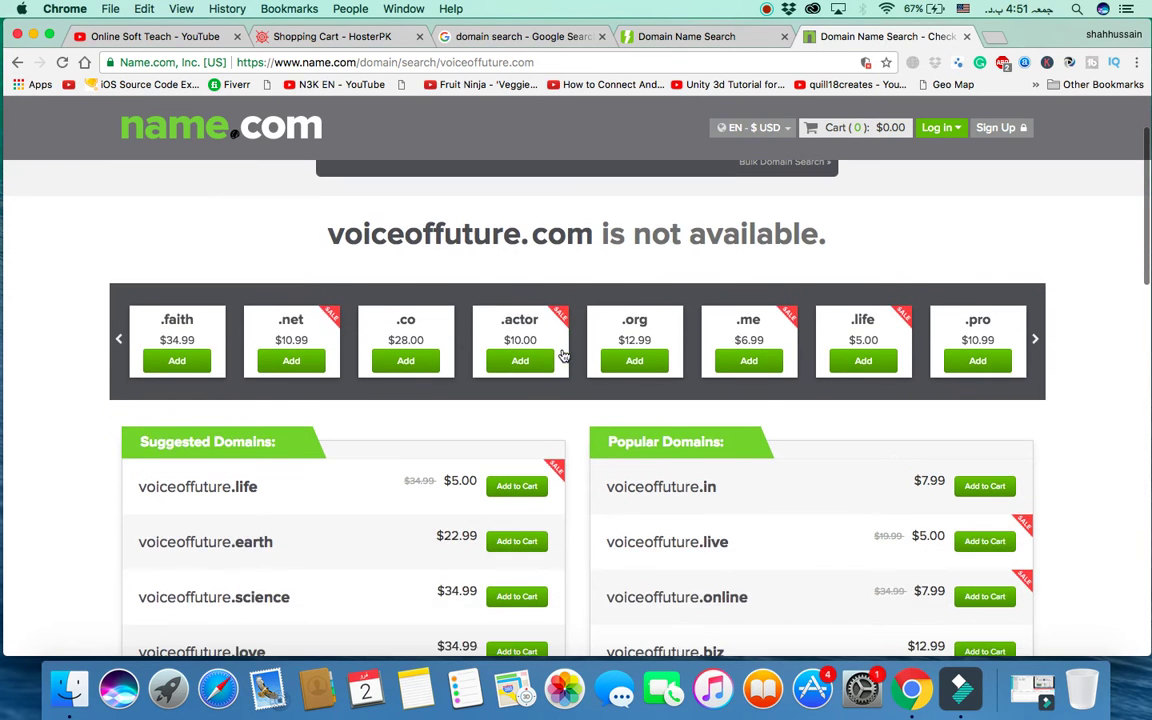
scroll(563, 355, down, 3)
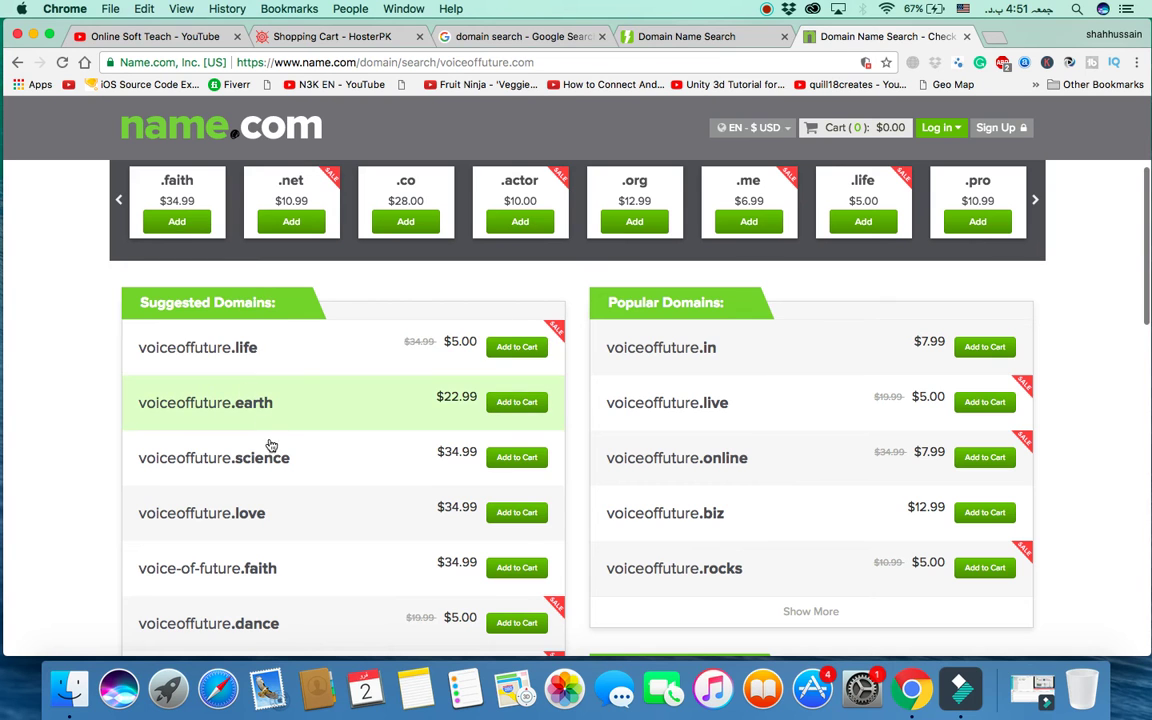
scroll(270, 445, up, 5)
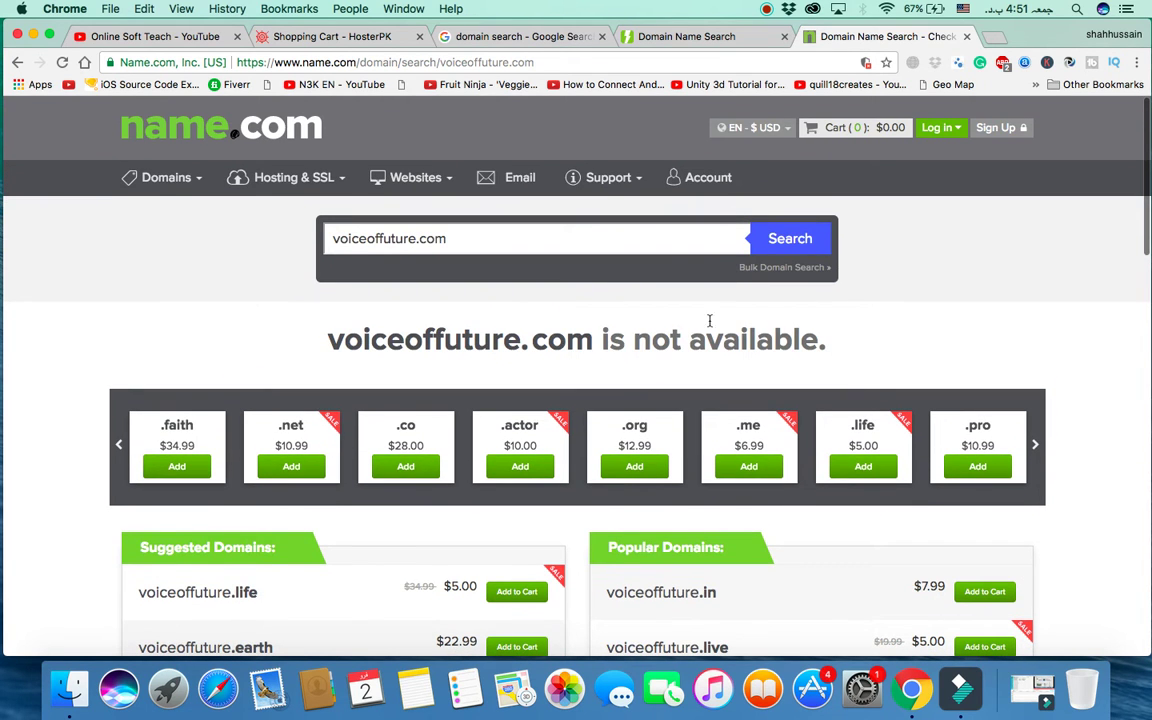
scroll(419, 442, down, 5)
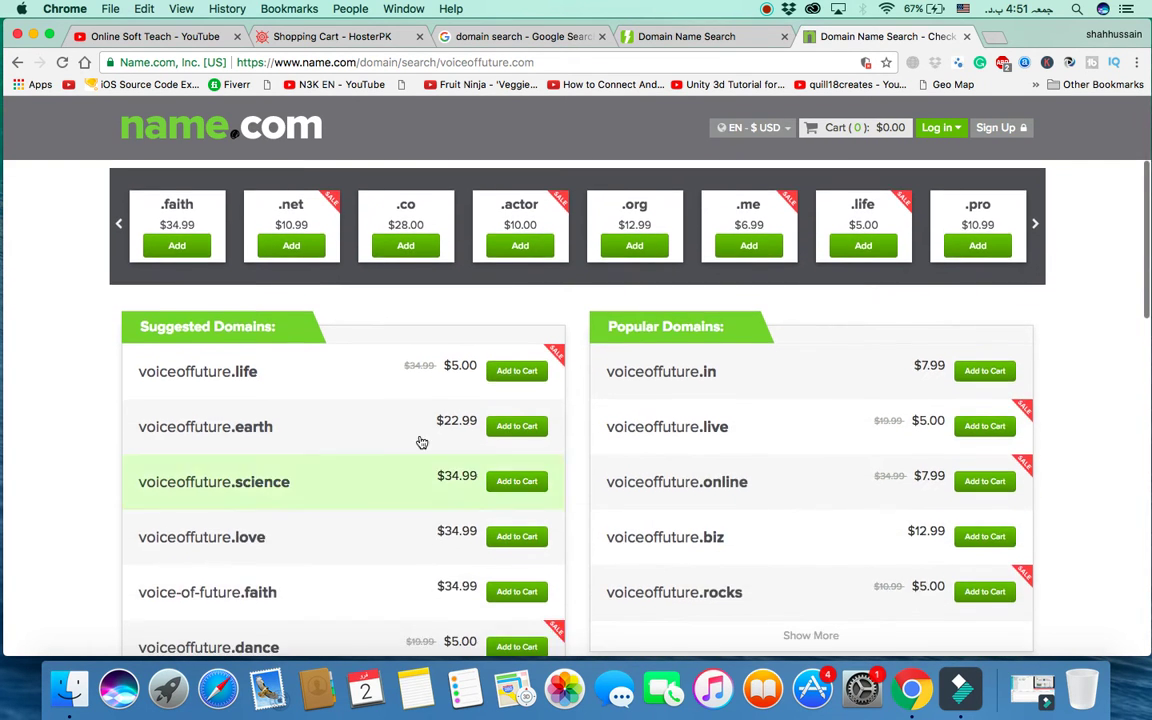
scroll(265, 428, down, 5)
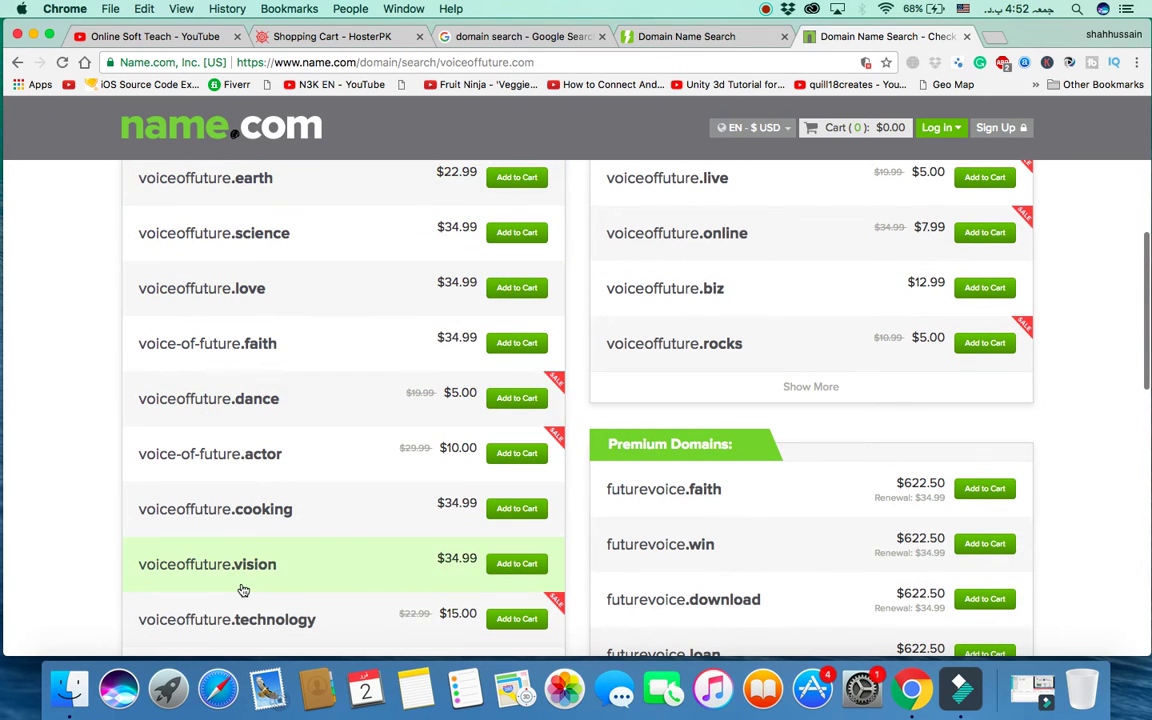
scroll(254, 382, down, 5)
scroll(254, 382, up, 10)
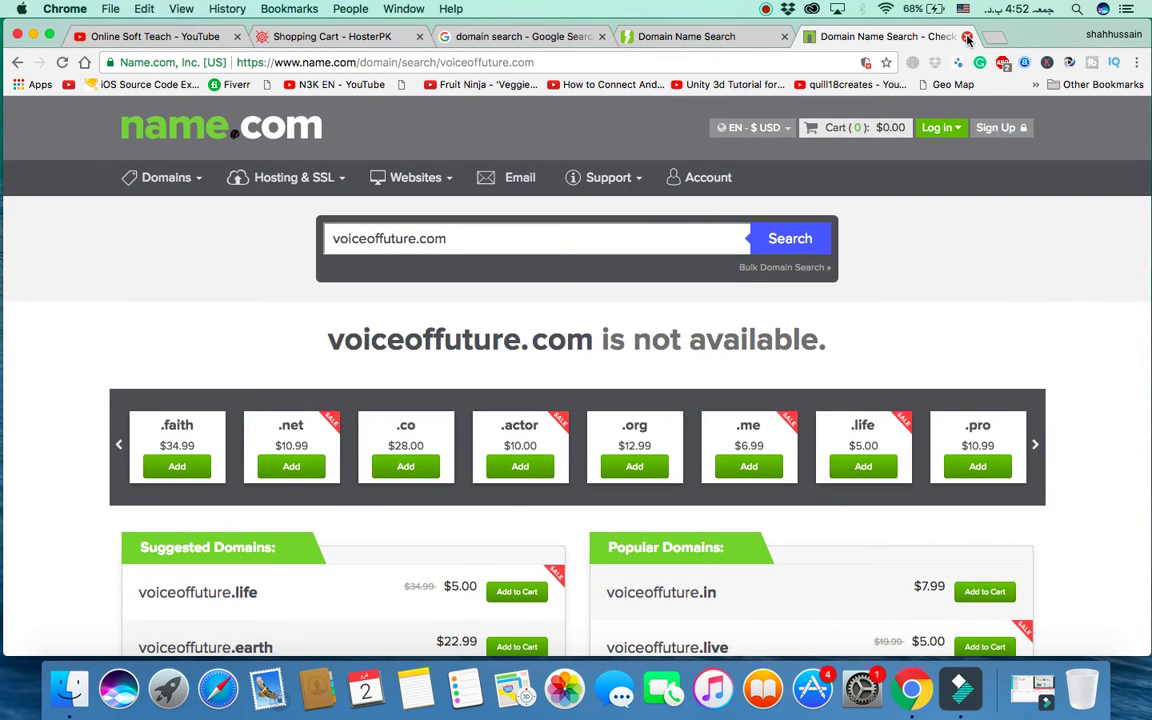
Close both domain search sites and enter voiceofuture with the .com extension as the new domain in the HosterPK cart.
click(967, 37)
click(785, 36)
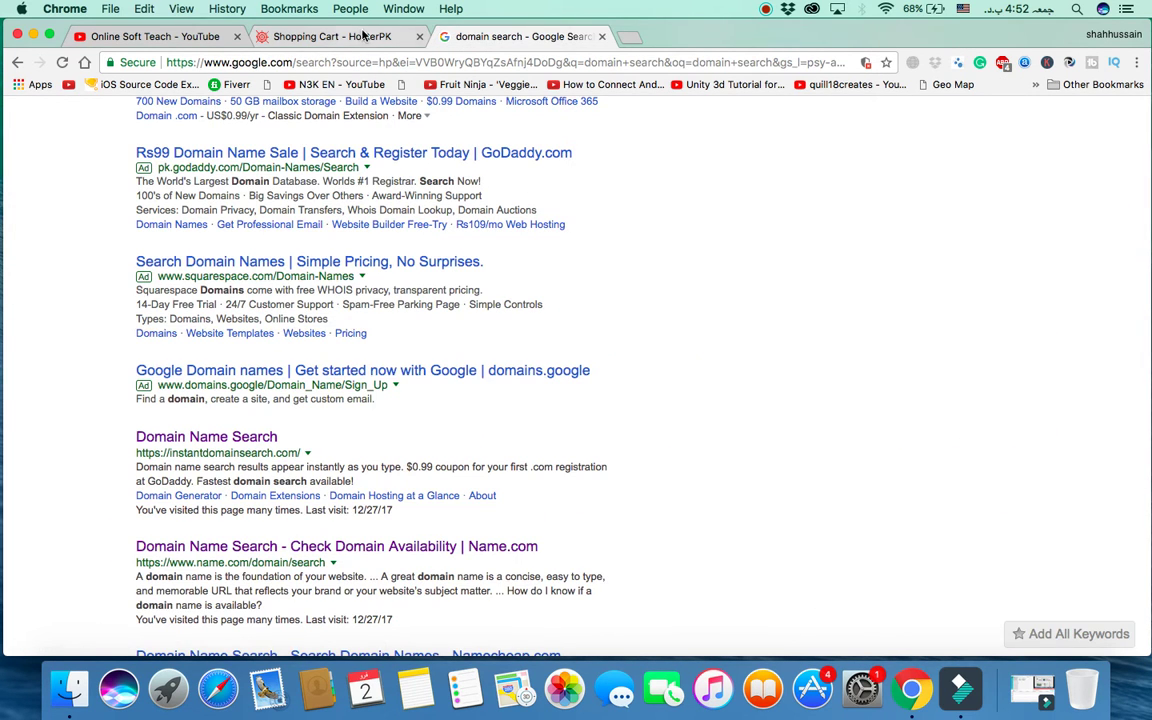
click(360, 37)
click(477, 337)
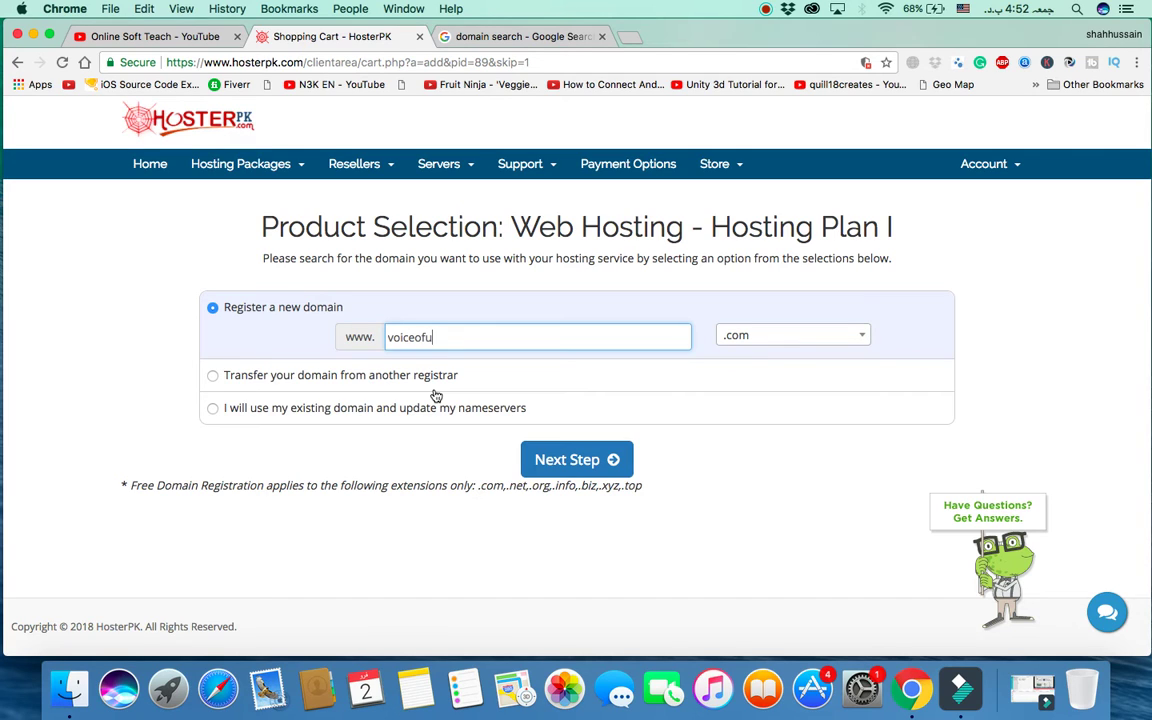
text(.)
key(BackSpace)
View the existing-domain and domain-transfer options, returning to the registration of a new domain.
click(465, 410)
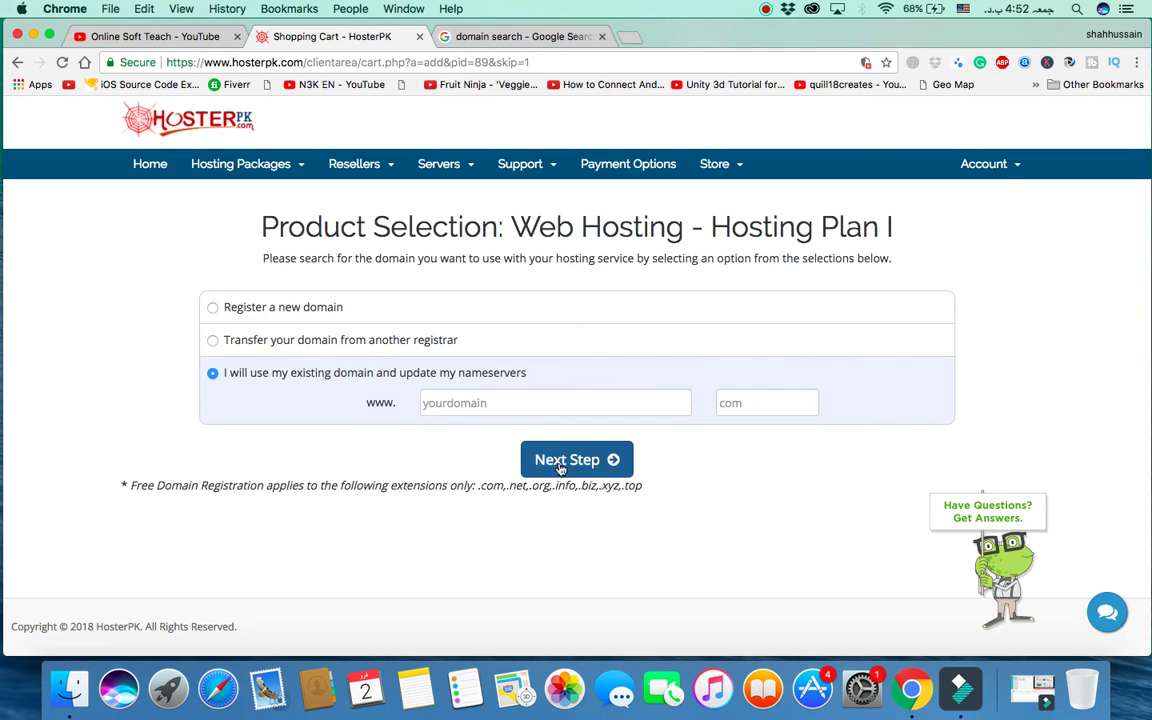
click(270, 350)
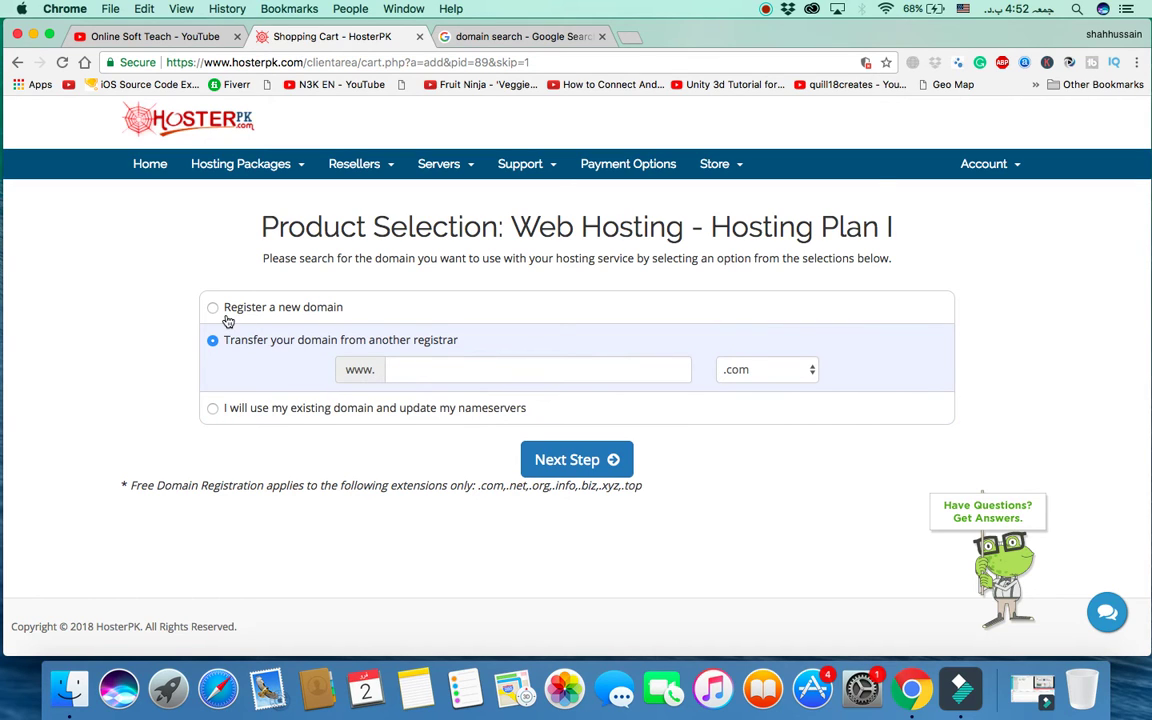
click(239, 314)
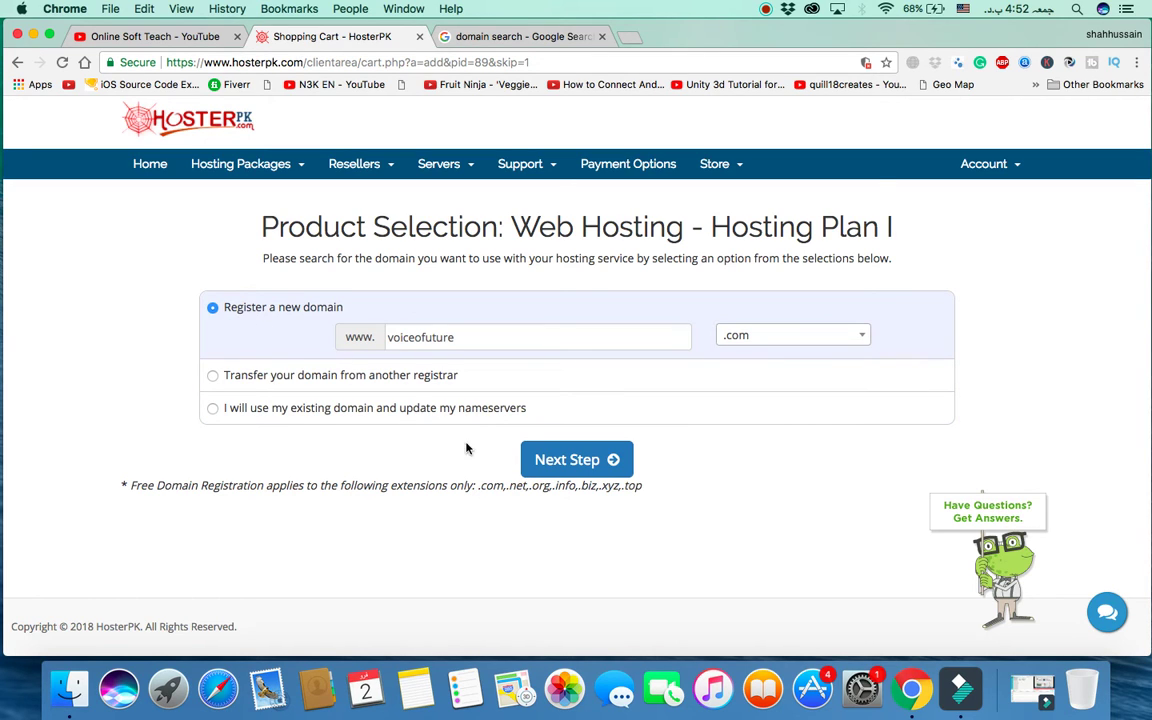
Check voiceofuture.com with HosterPK and continue the order with its one-year registration.
click(600, 464)
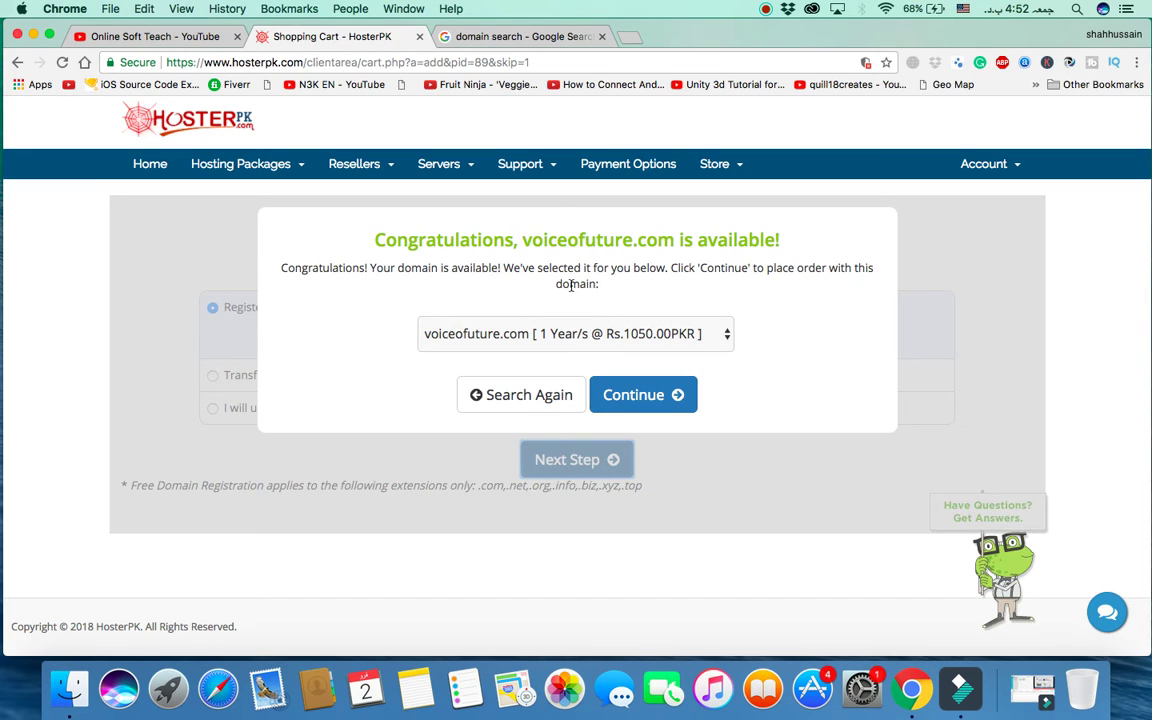
drag(375, 240, 782, 241)
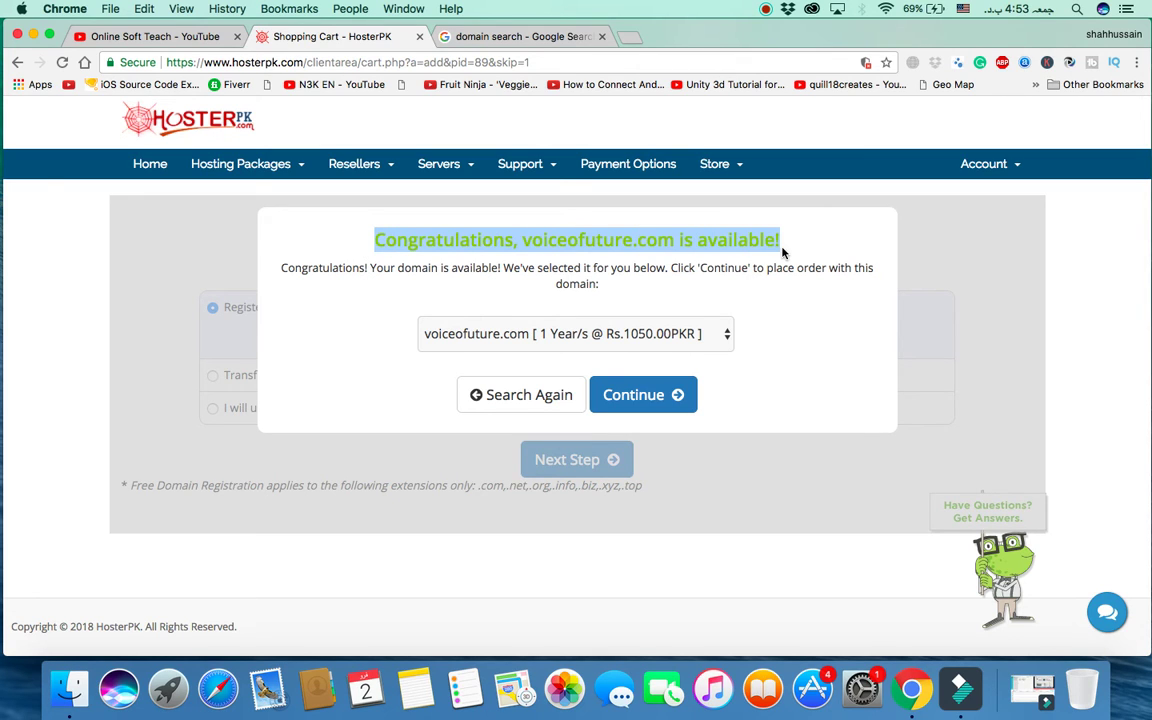
click(650, 395)
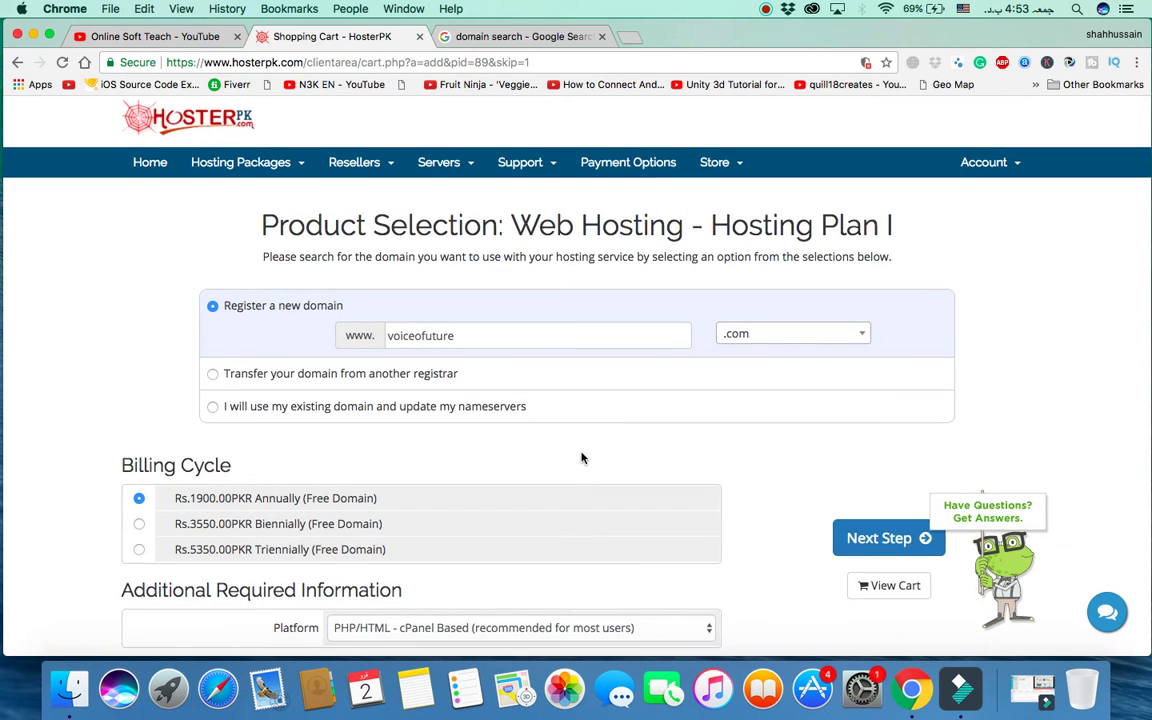
Proceed to checkout with the annual billing cycle and the PHP/HTML cPanel platform, closing the pop-up advertising tab.
scroll(581, 458, down, 3)
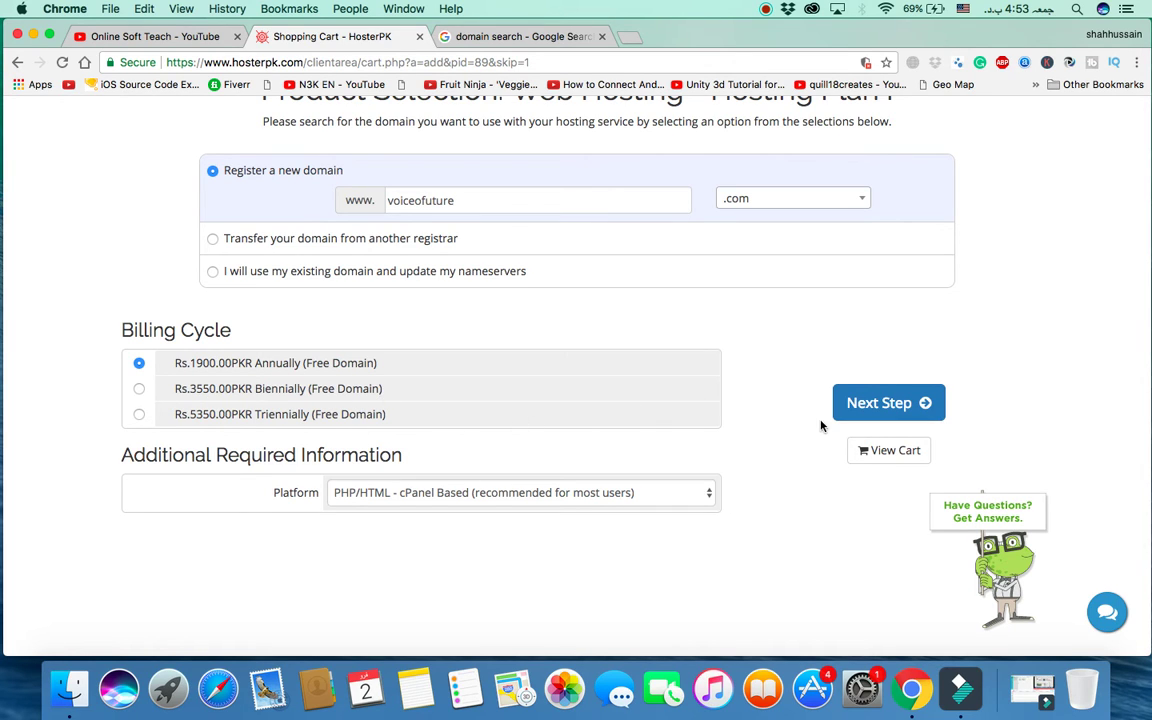
click(889, 404)
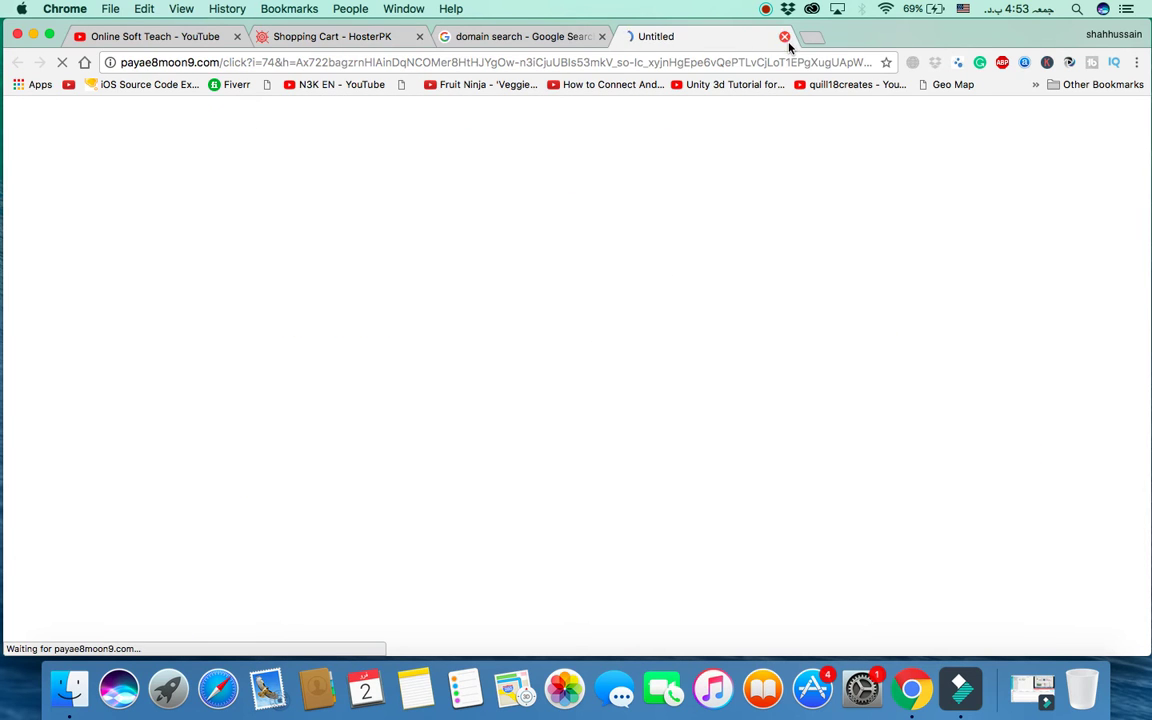
click(780, 36)
click(315, 36)
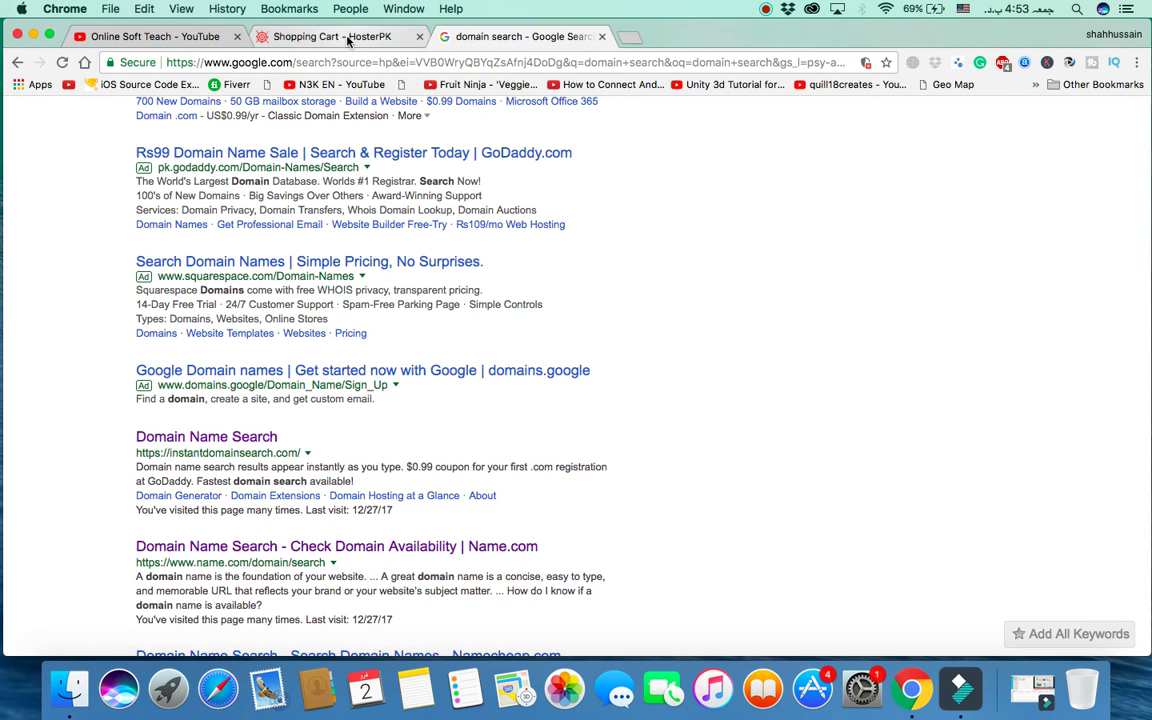
Examine the checkout page's order summary, customer detail fields, domain registrant setting, promotional code, payment methods and terms of service.
scroll(538, 411, down, 5)
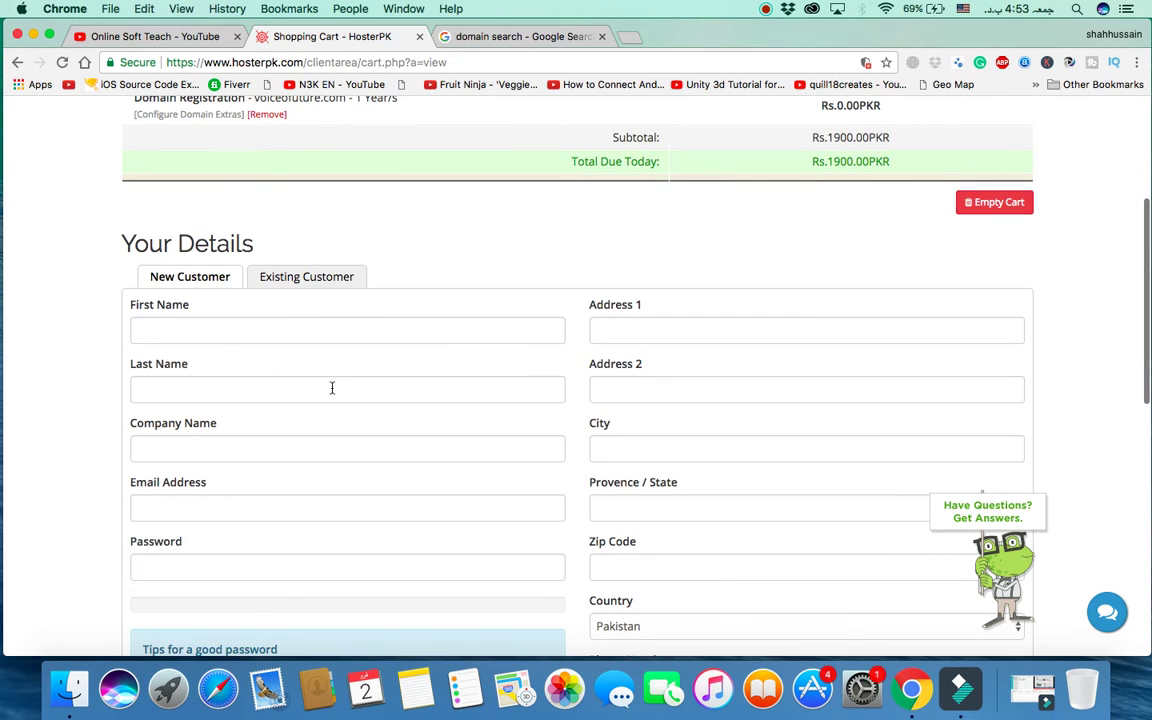
scroll(332, 388, down, 3)
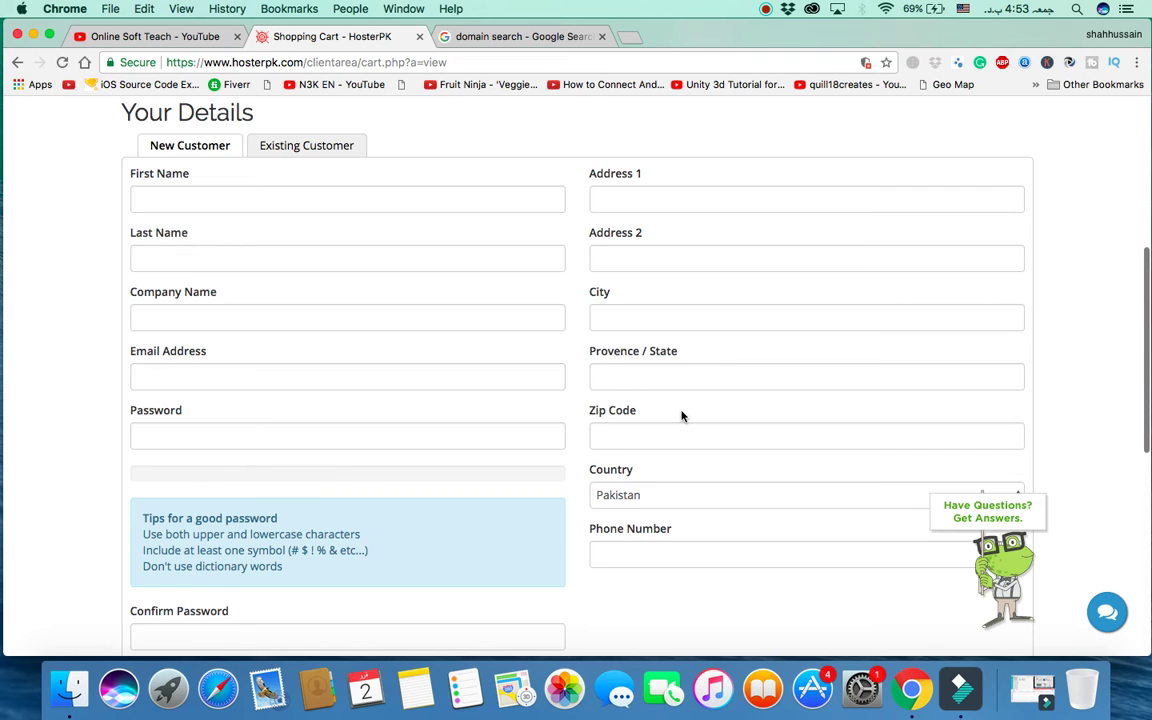
scroll(681, 411, down, 5)
scroll(712, 438, down, 4)
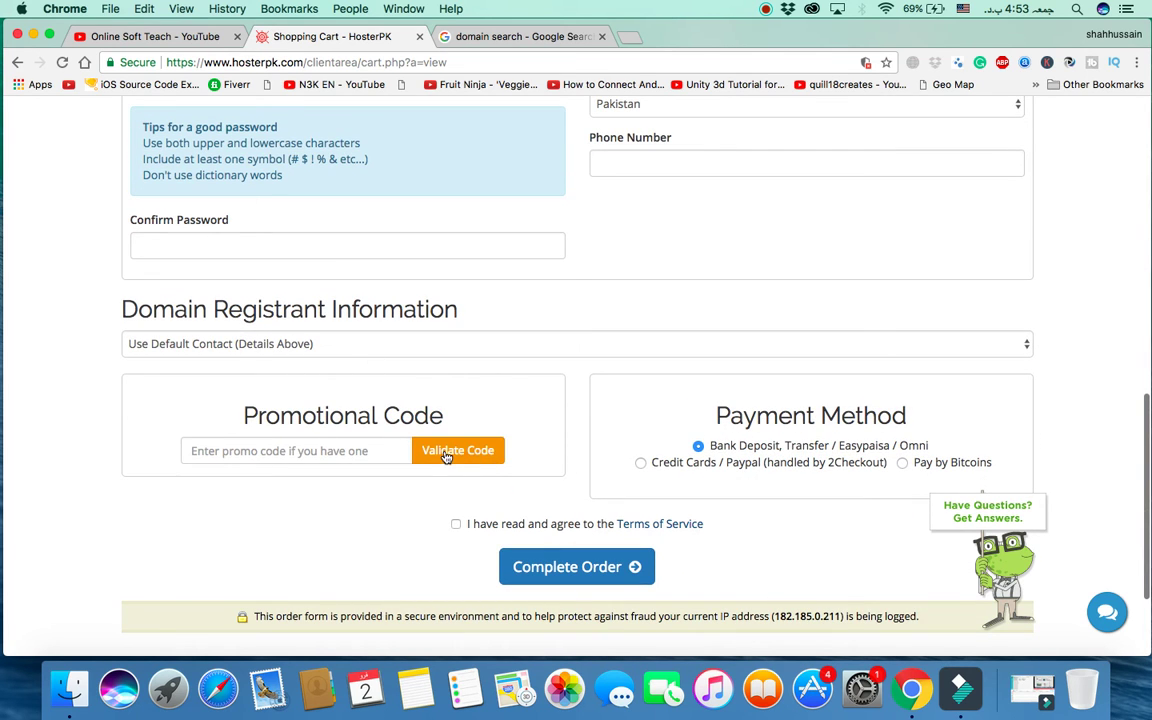
scroll(588, 500, down, 1)
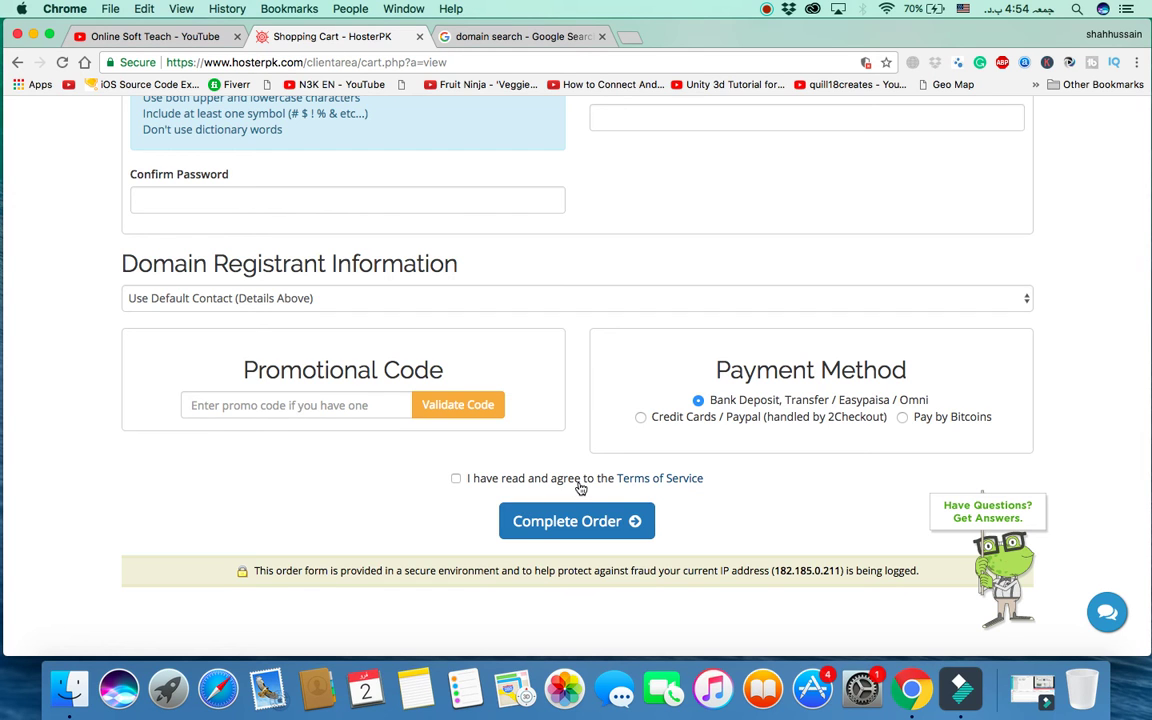
scroll(573, 458, up, 5)
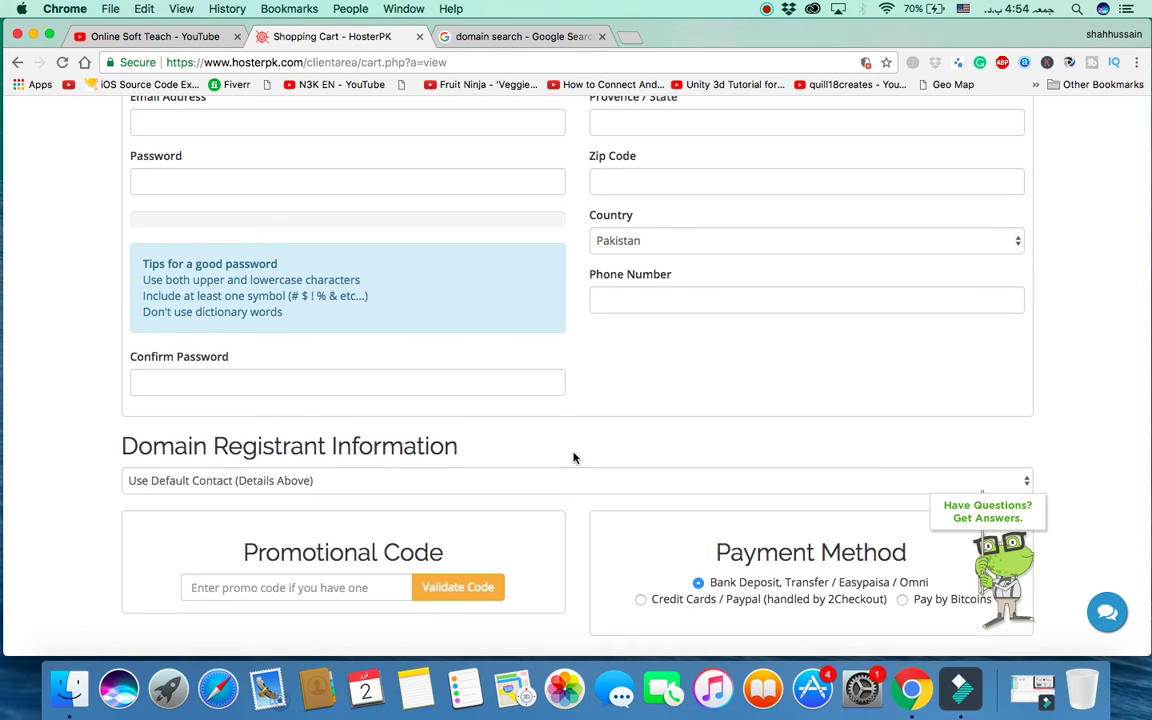
scroll(573, 458, up, 12)
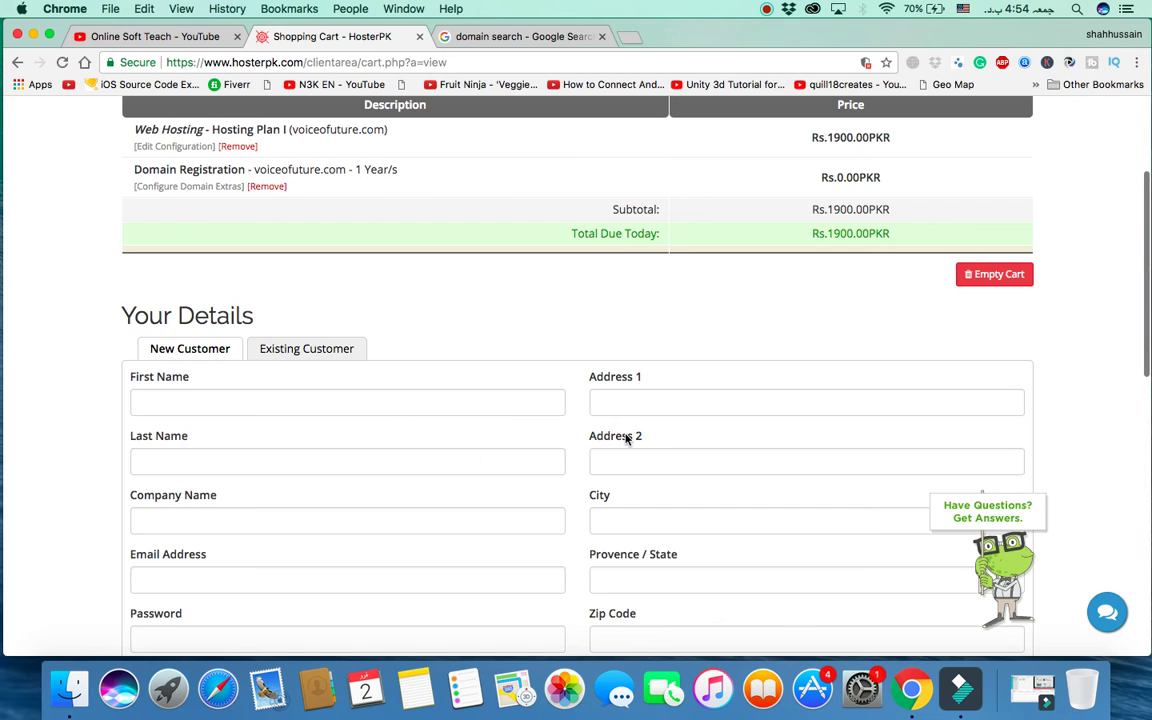
scroll(626, 440, up, 4)
scroll(626, 440, up, 2)
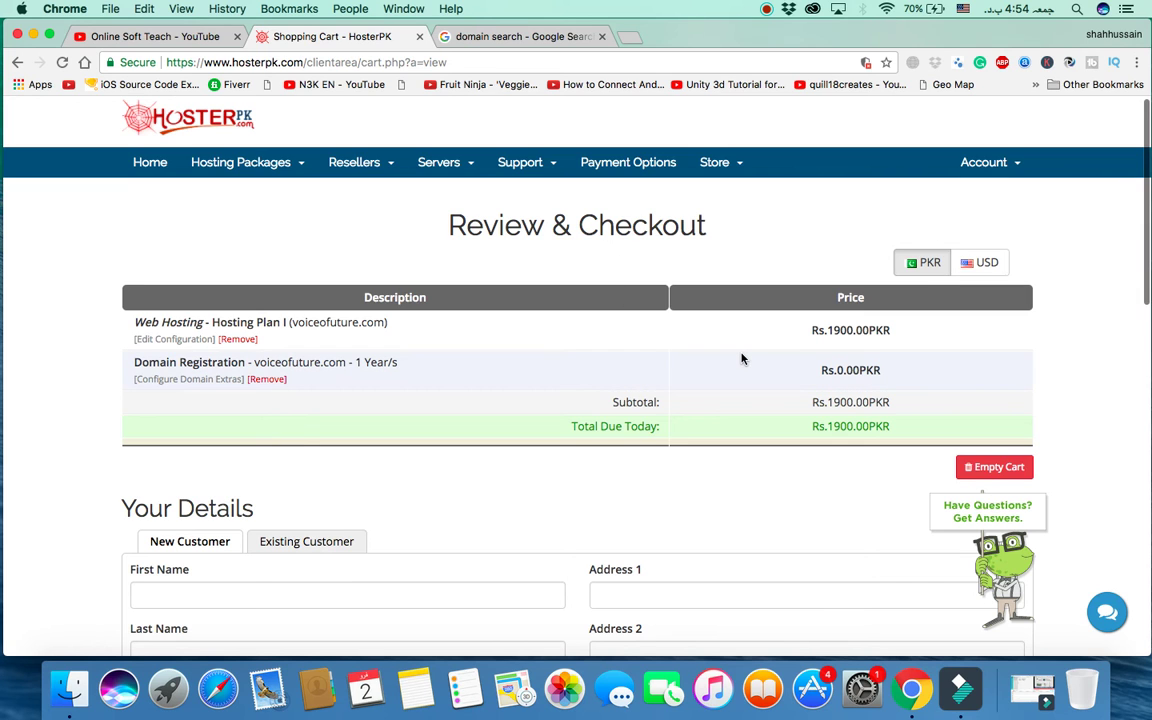
scroll(741, 358, down, 10)
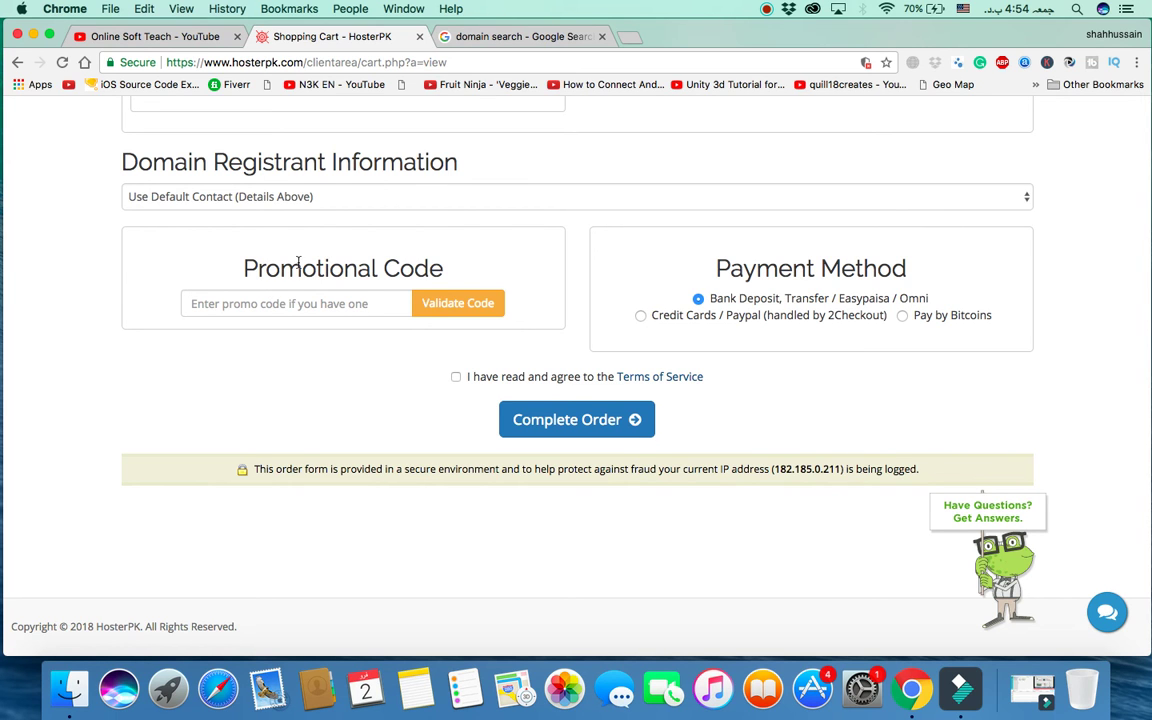
scroll(297, 262, up, 8)
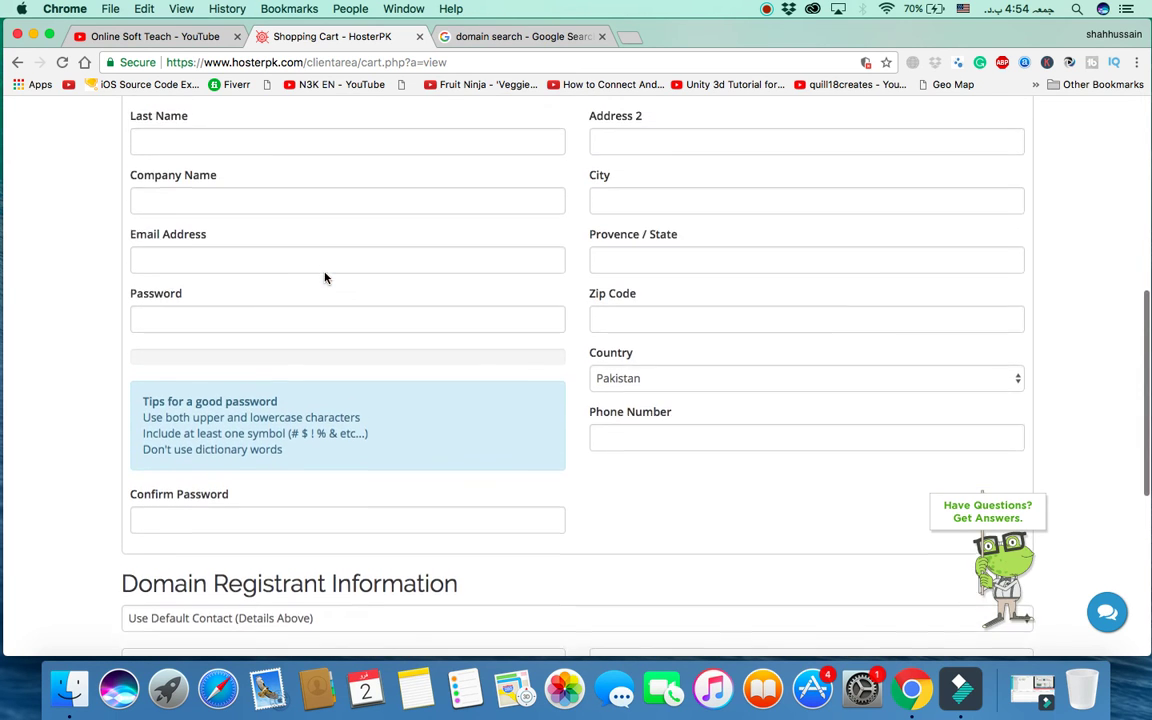
scroll(324, 277, up, 8)
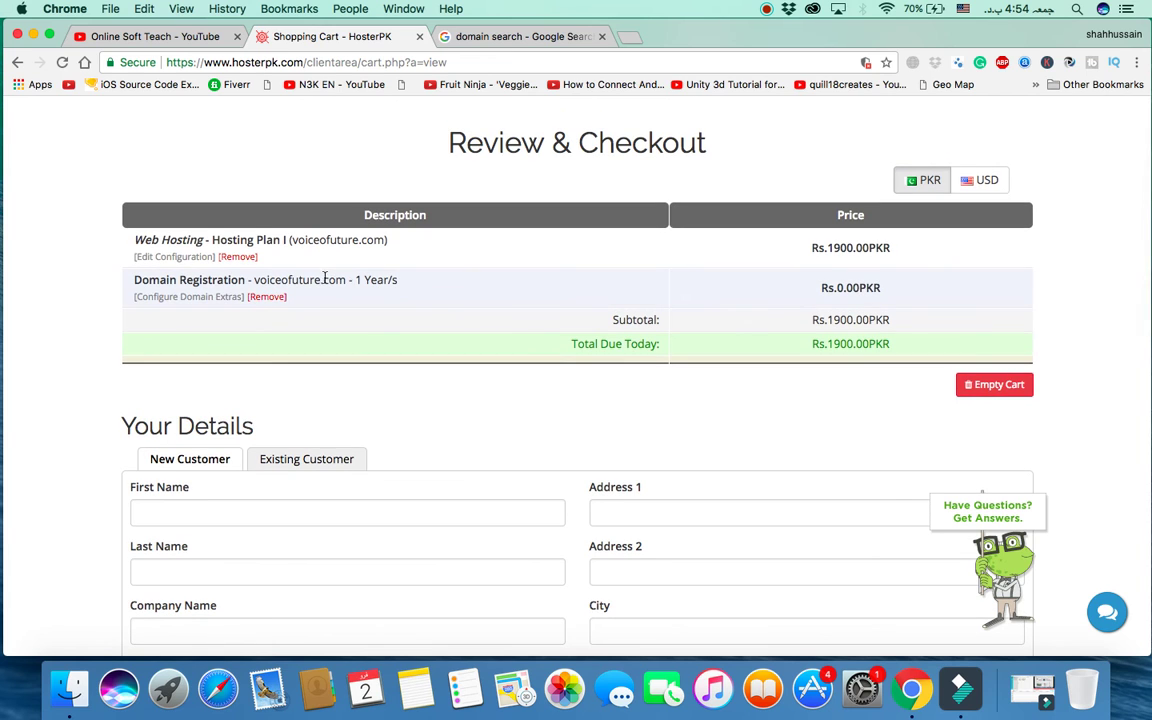
scroll(334, 294, down, 6)
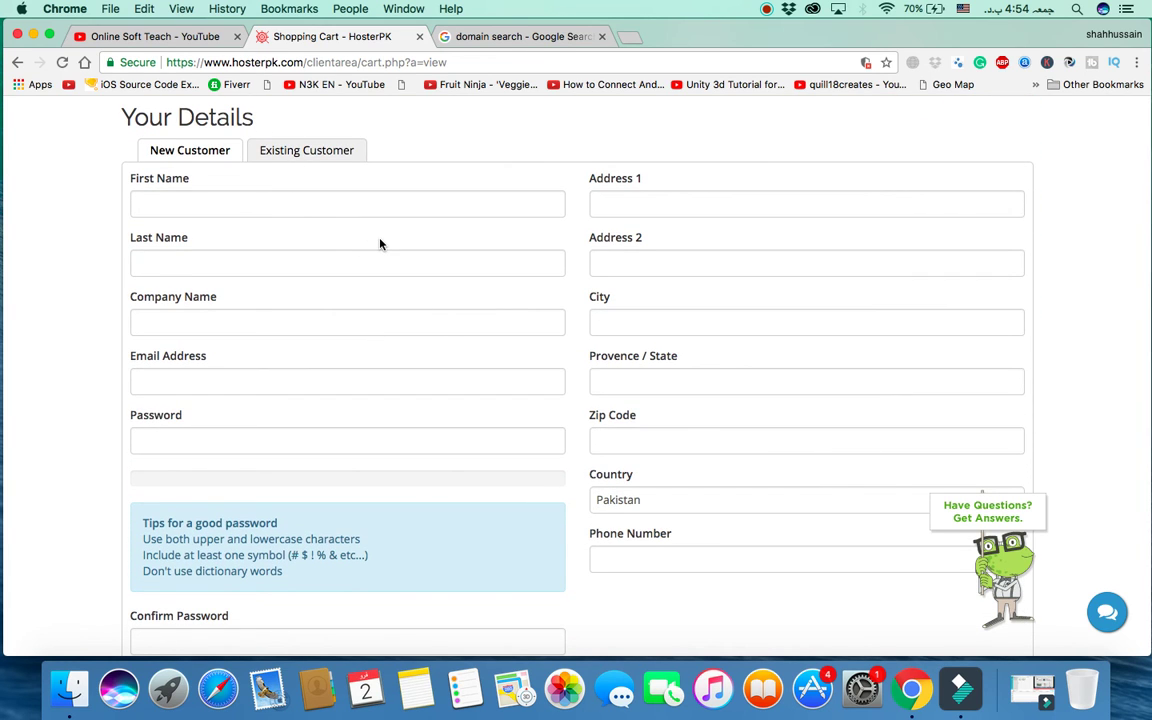
scroll(380, 245, down, 15)
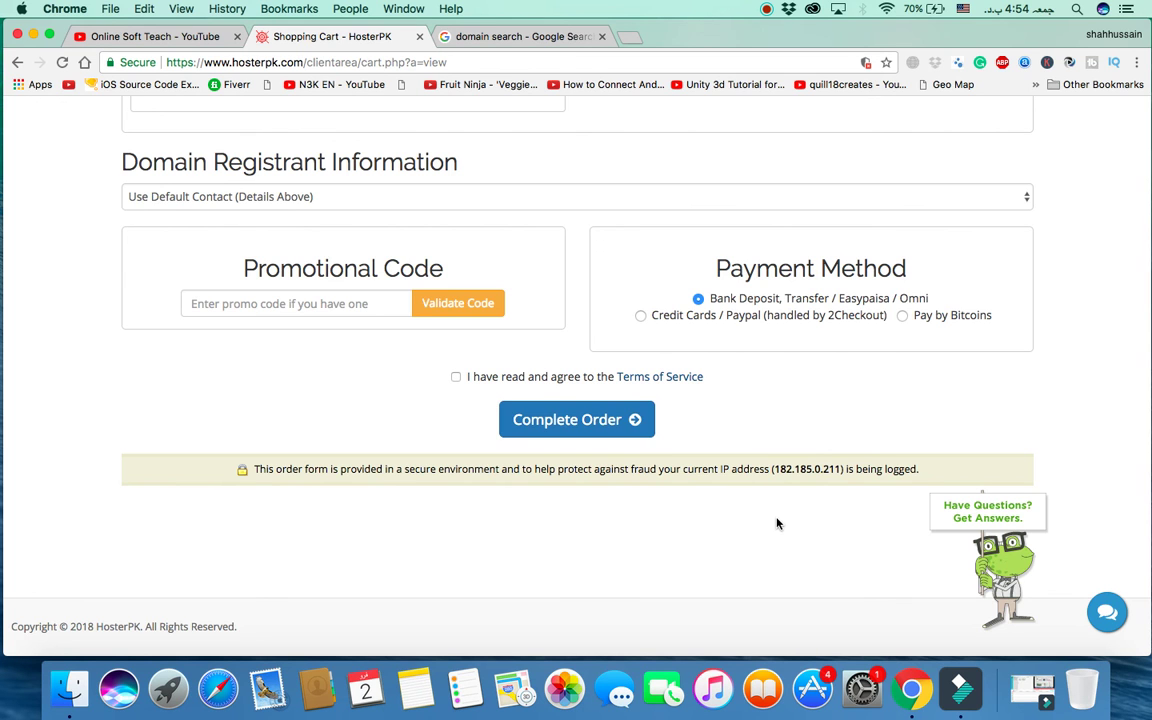
scroll(777, 523, up, 5)
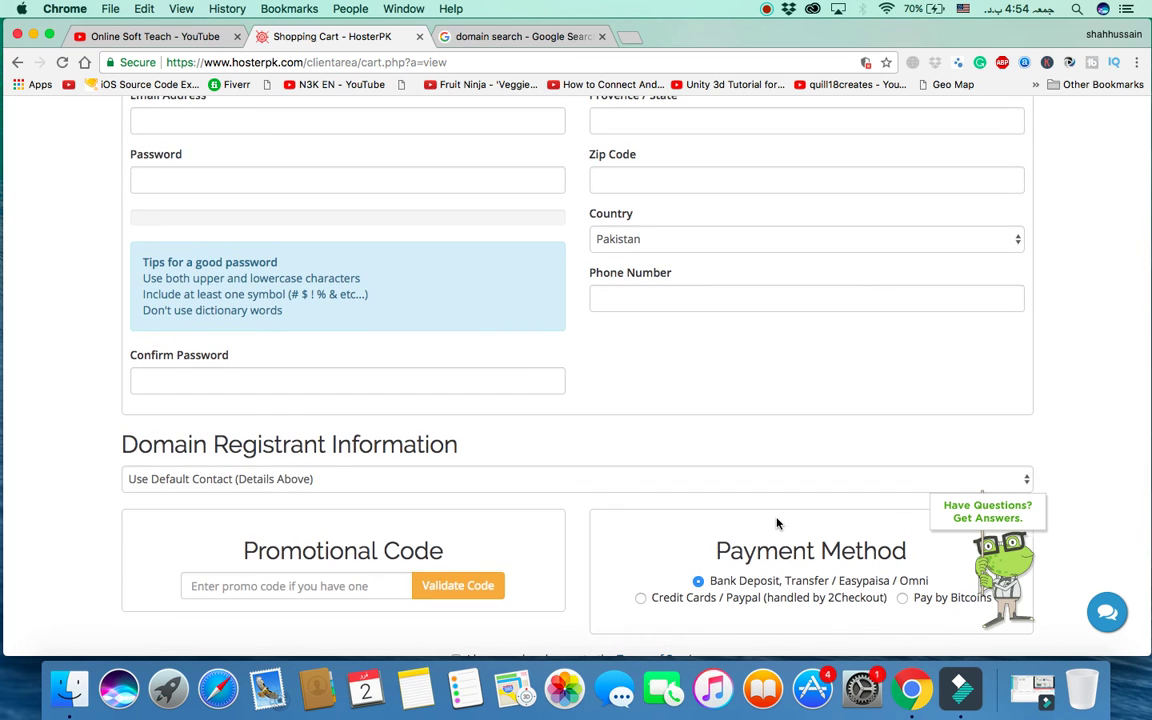
scroll(777, 523, up, 4)
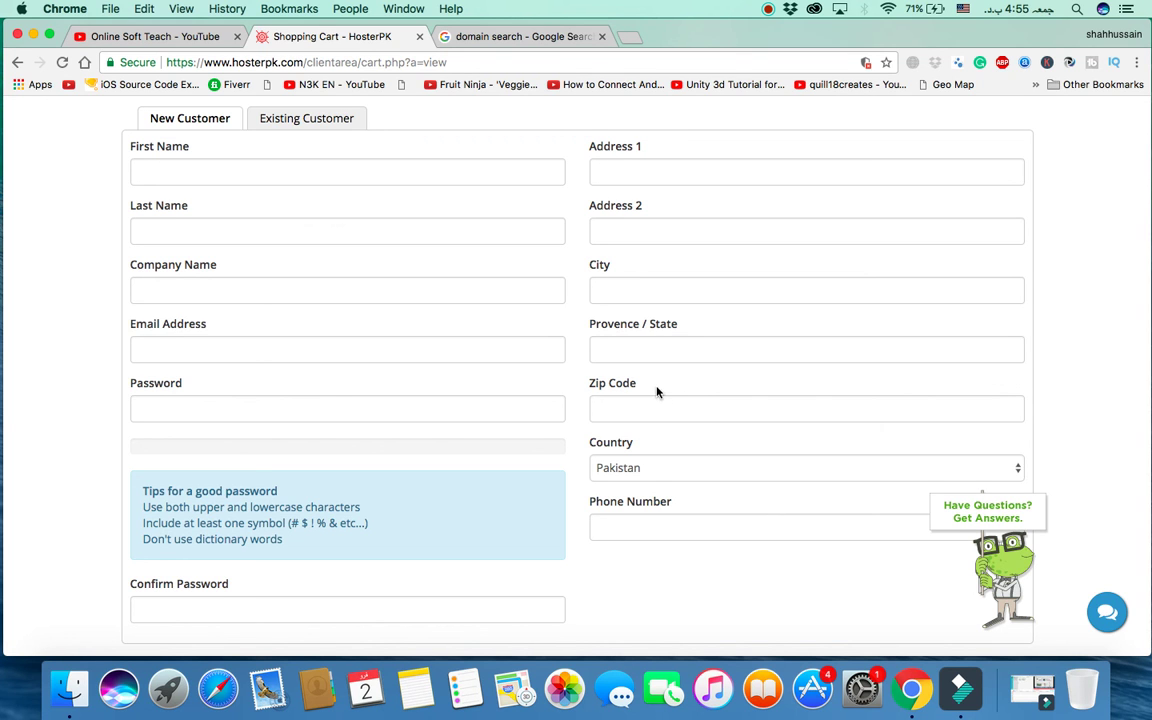
scroll(657, 392, up, 8)
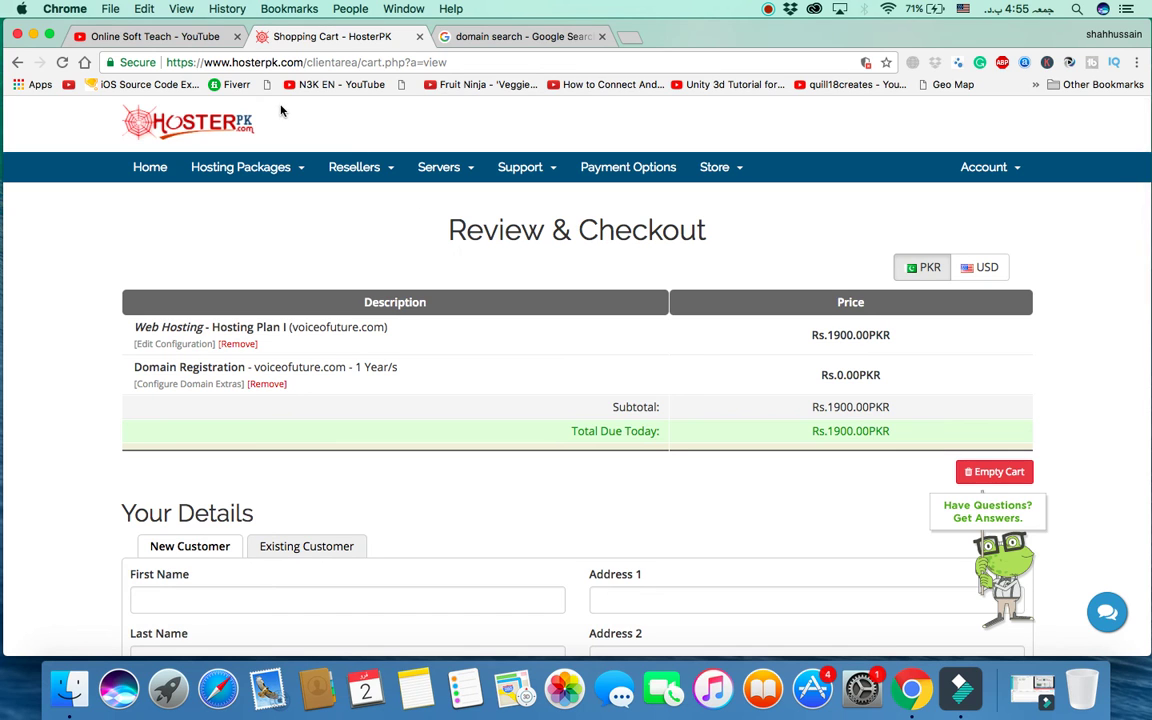
Switch to the Online Soft Teach YouTube channel page.
click(198, 37)
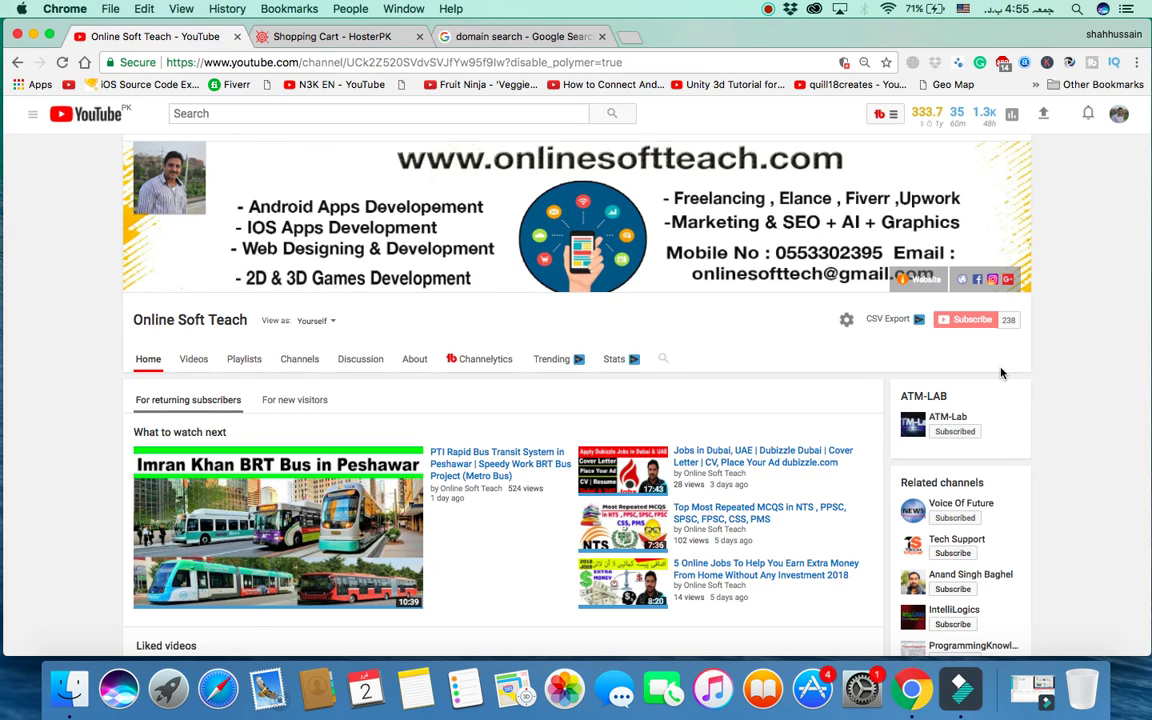
click(768, 9)
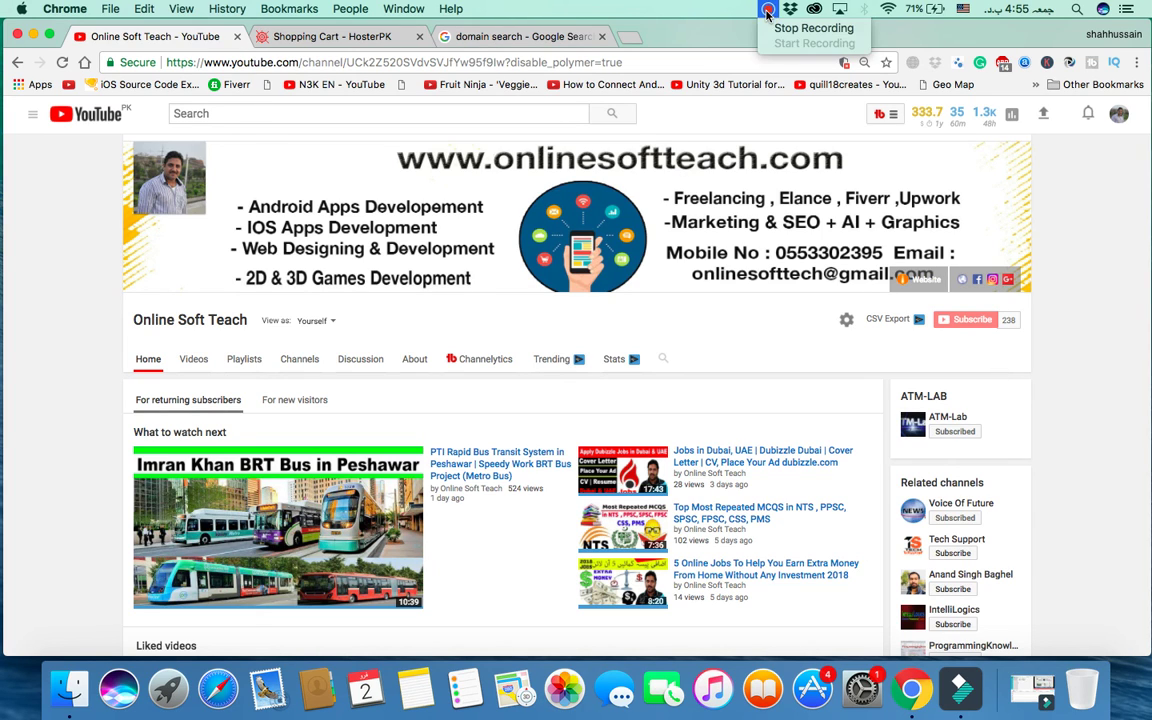